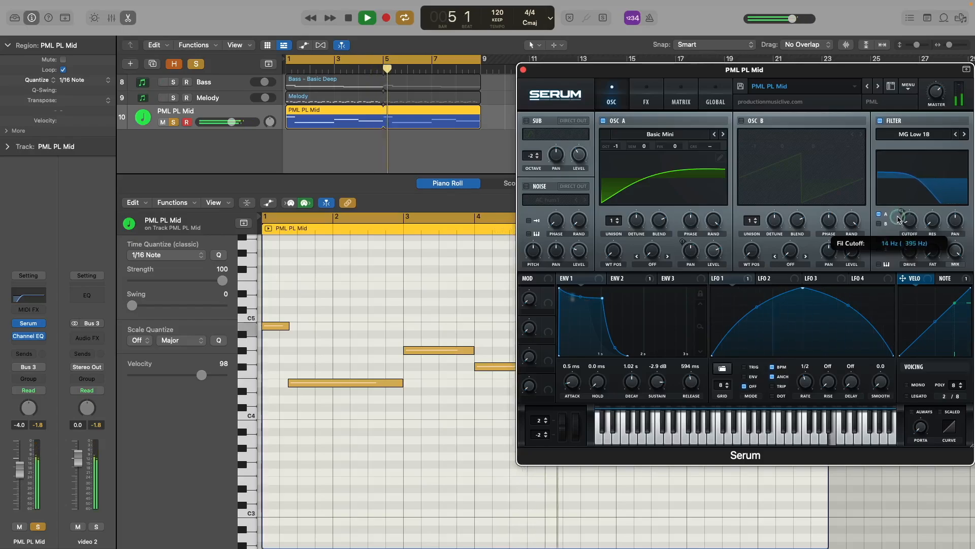
Step: Unsolo PML PL Mid, then play the pluck while raising Serum's filter cutoff, and close Serum
key("space")
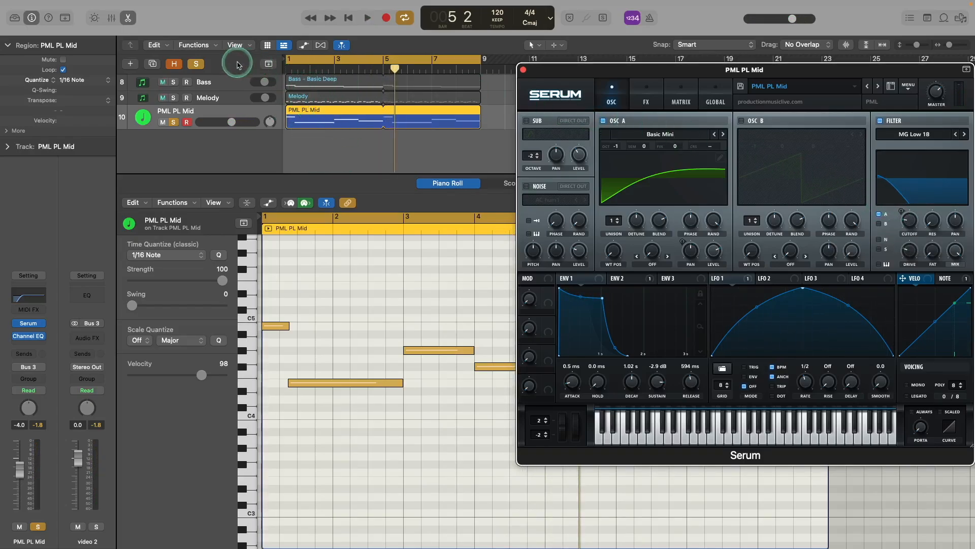
left_click(196, 64)
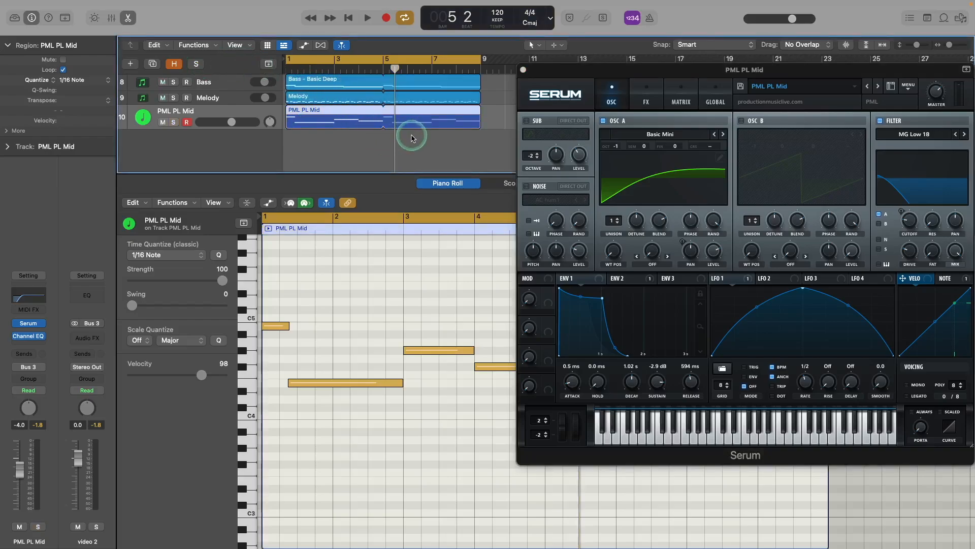
key("space")
mouse_move(909, 221)
left_mouse_down()
mouse_move(902, 193)
mouse_move(900, 209)
left_mouse_up()
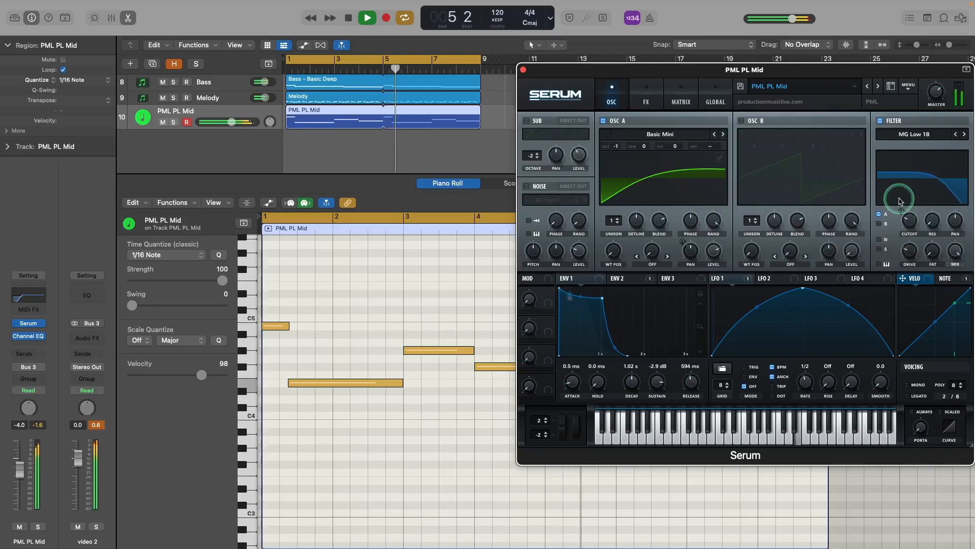
key("space")
left_click(523, 69)
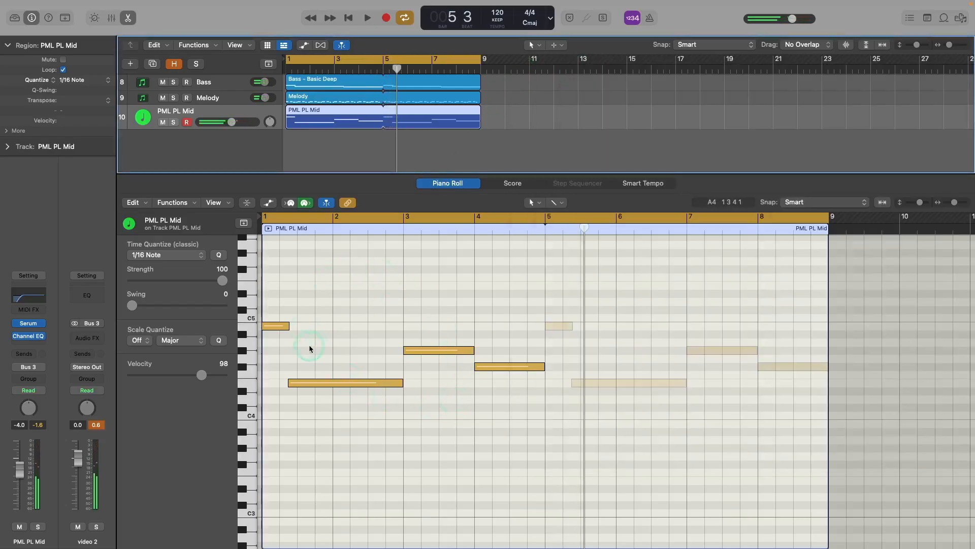
key("Return")
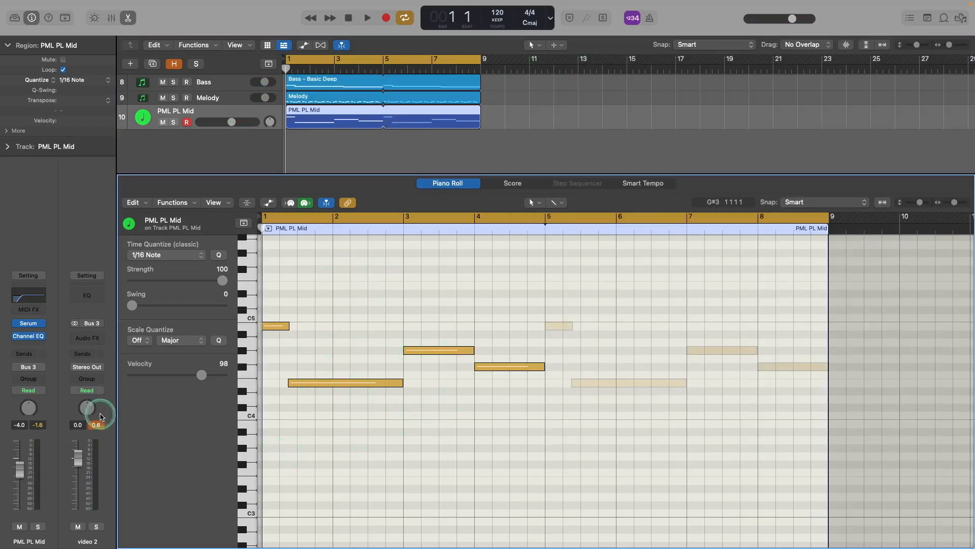
left_click(29, 336)
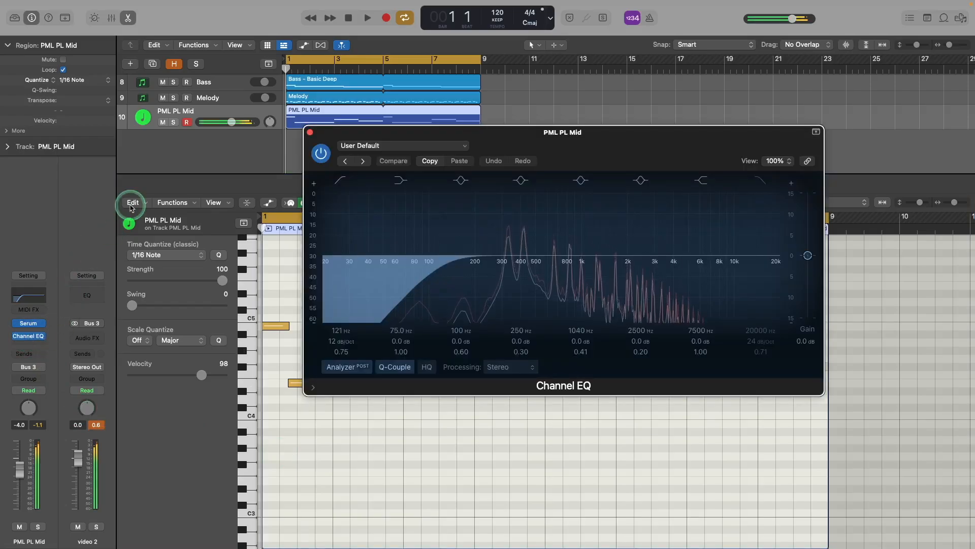
left_click(310, 133)
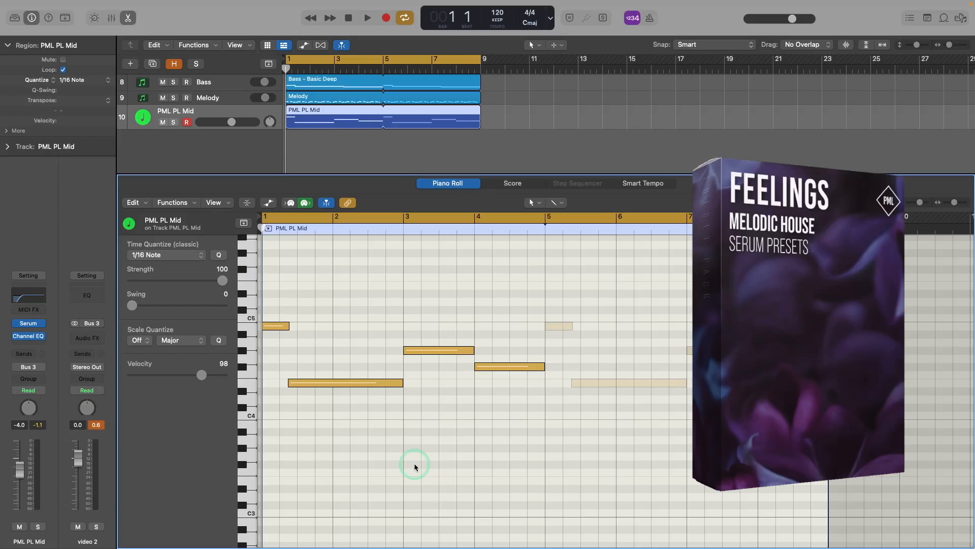
left_click(312, 128)
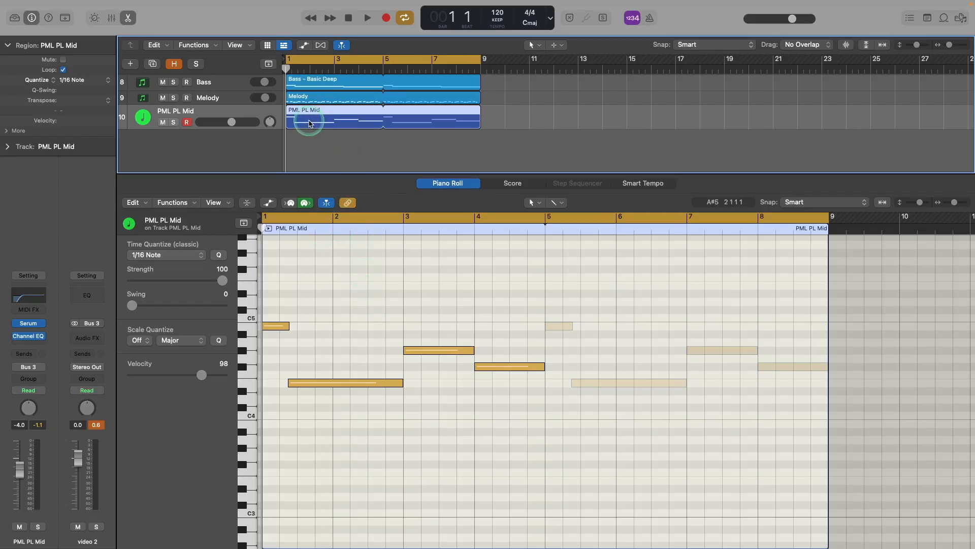
Step: Duplicate the PML PL Mid track, paste its region onto the copy, and solo it
left_click(129, 17)
left_click(153, 64)
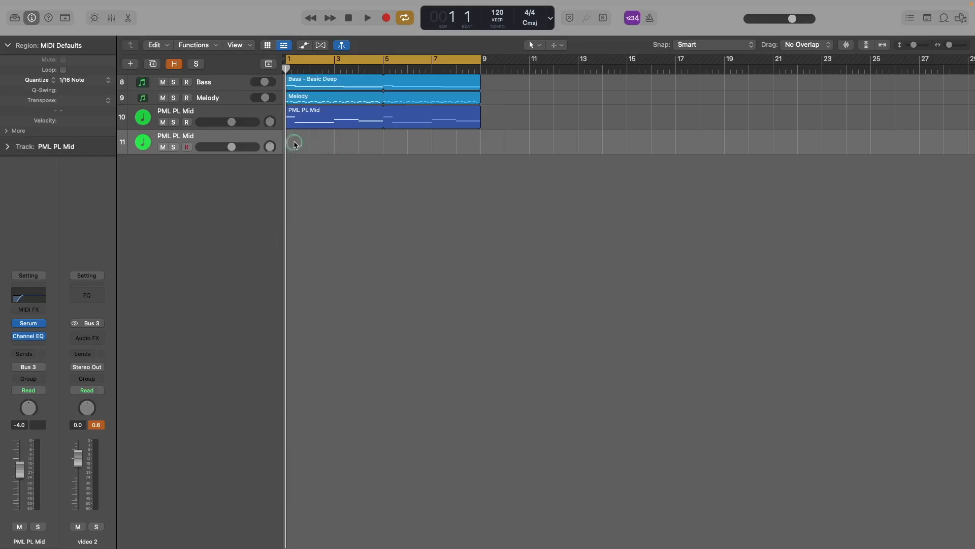
key("super+v")
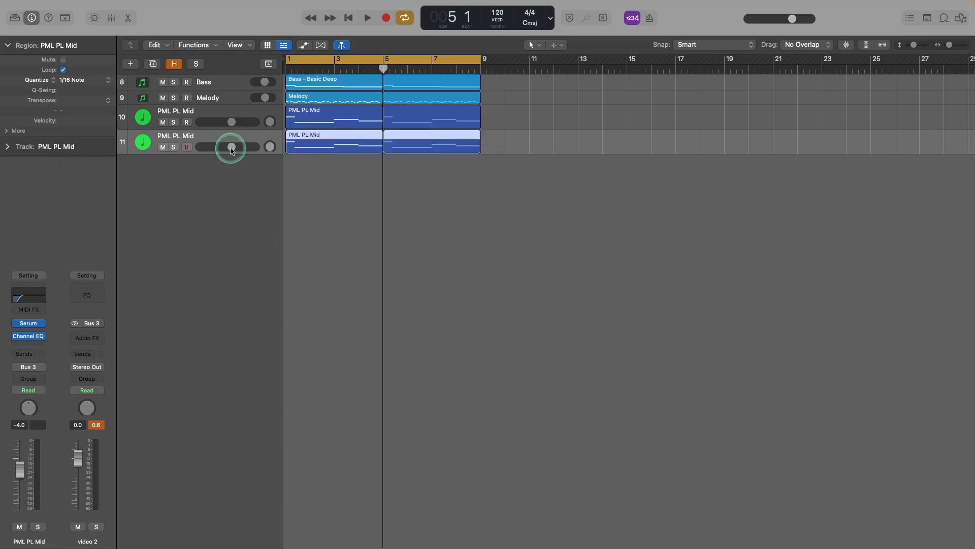
left_click(173, 147)
Step: Reset the copy's Serum to Init Preset and move the Serum window over the arrangement
left_click(29, 323)
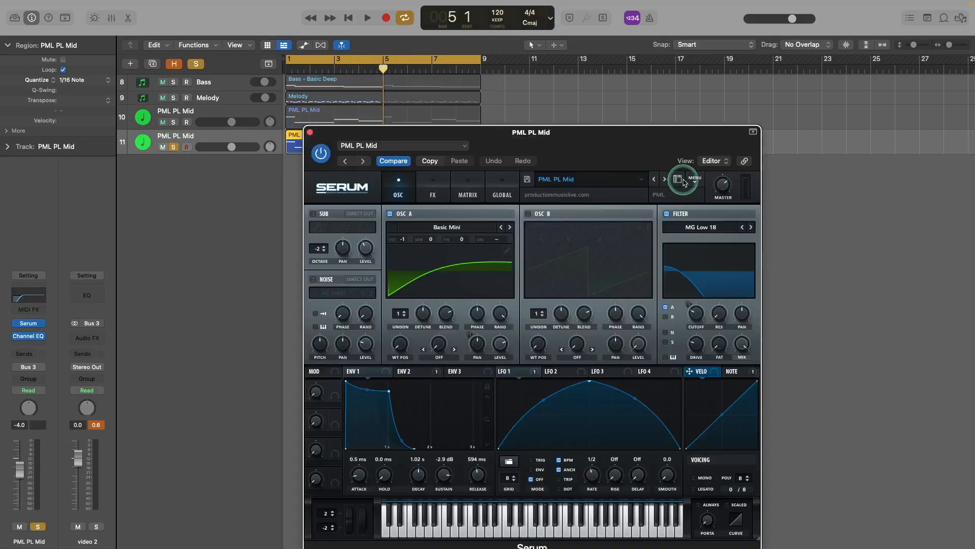
left_click(695, 181)
left_click(711, 244)
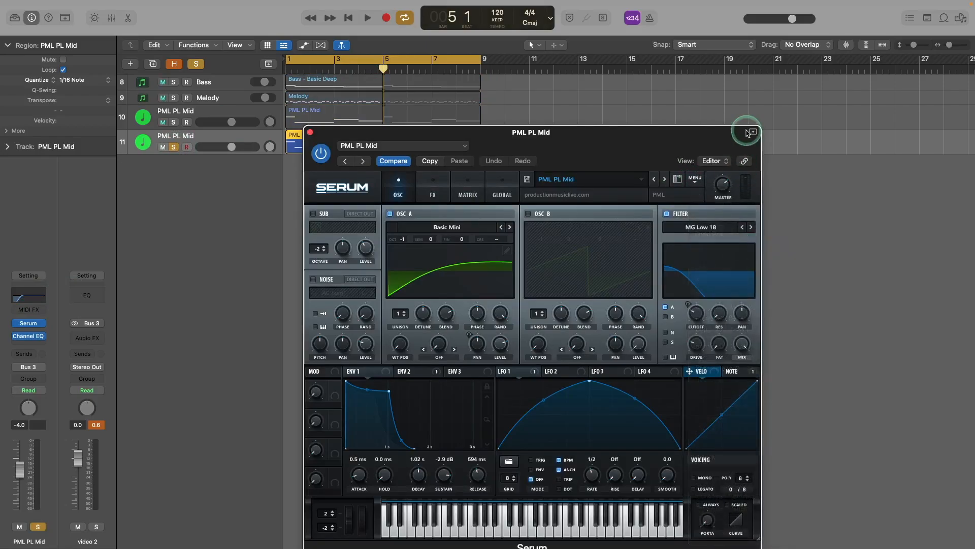
left_click(754, 131)
left_click_drag(722, 132, 636, 54)
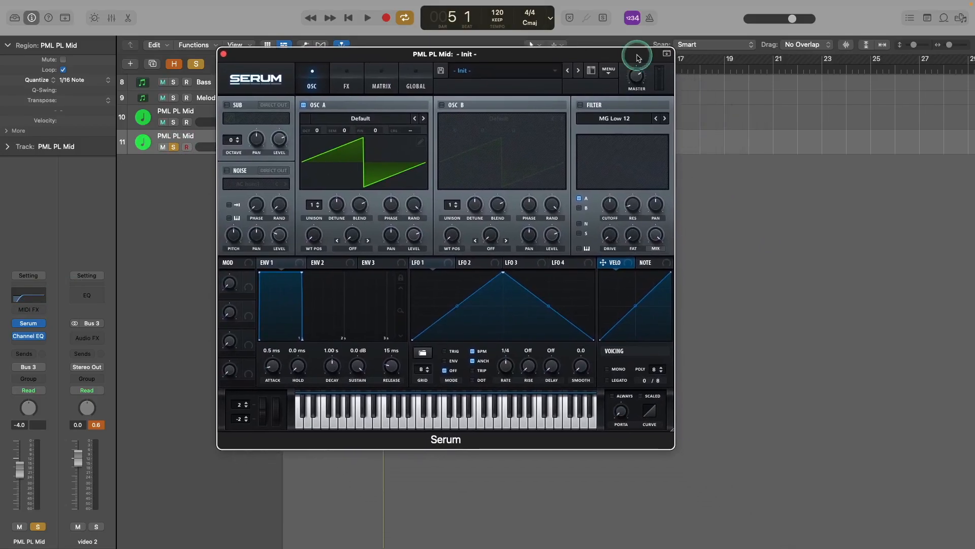
left_click(255, 79)
Step: Enlarge Serum to 125% and bypass the track's Channel EQ
left_click(283, 183)
mouse_move(398, 52)
left_mouse_down()
mouse_move(341, 30)
mouse_move(382, 57)
left_mouse_up()
mouse_move(27, 336)
left_click(16, 335)
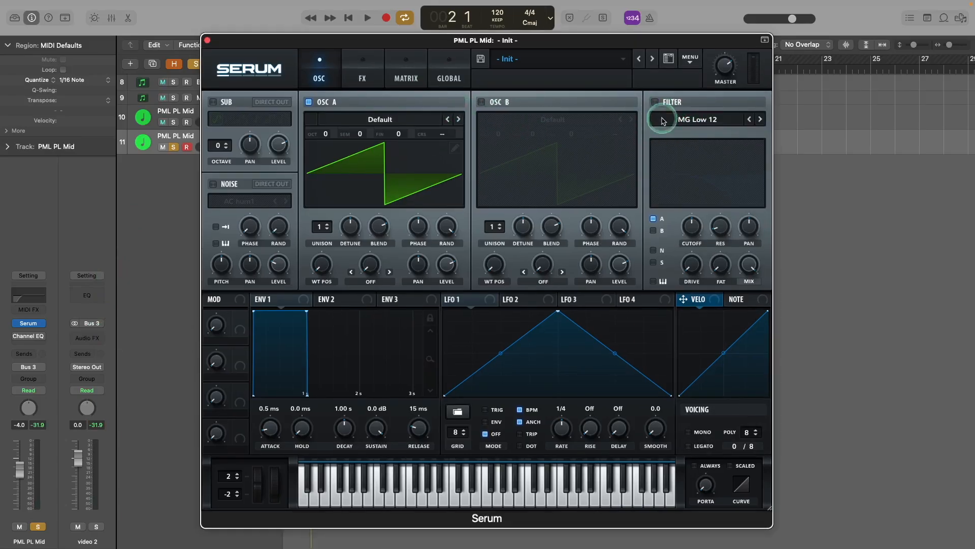
Step: Turn on Serum's MG Low 18 filter with 6% resonance and 25% drive, auditioning the result
left_click(655, 102)
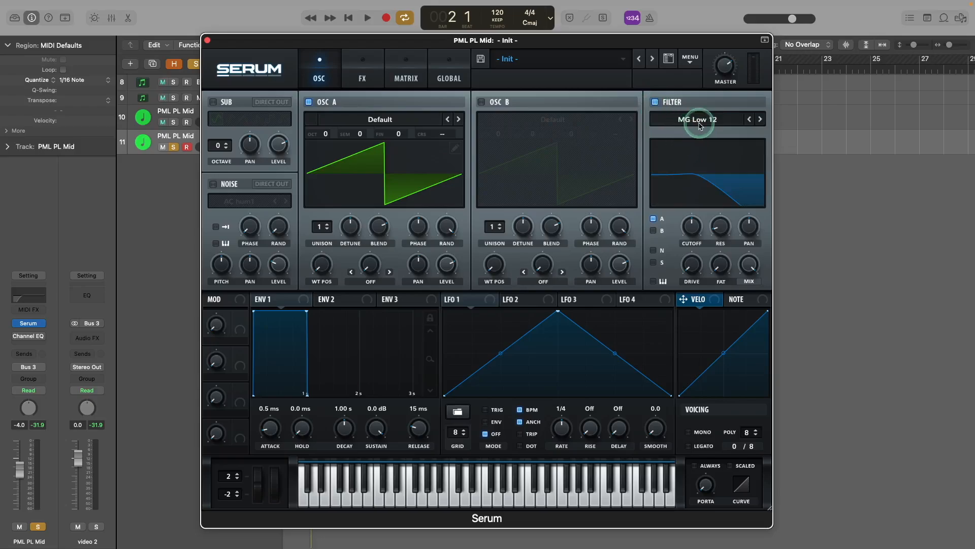
left_click(760, 119)
key("space")
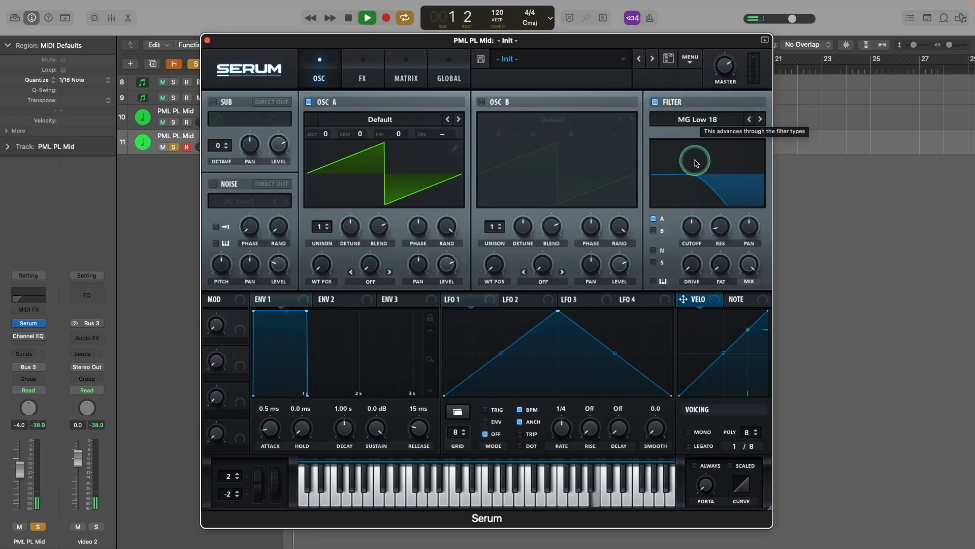
key("space")
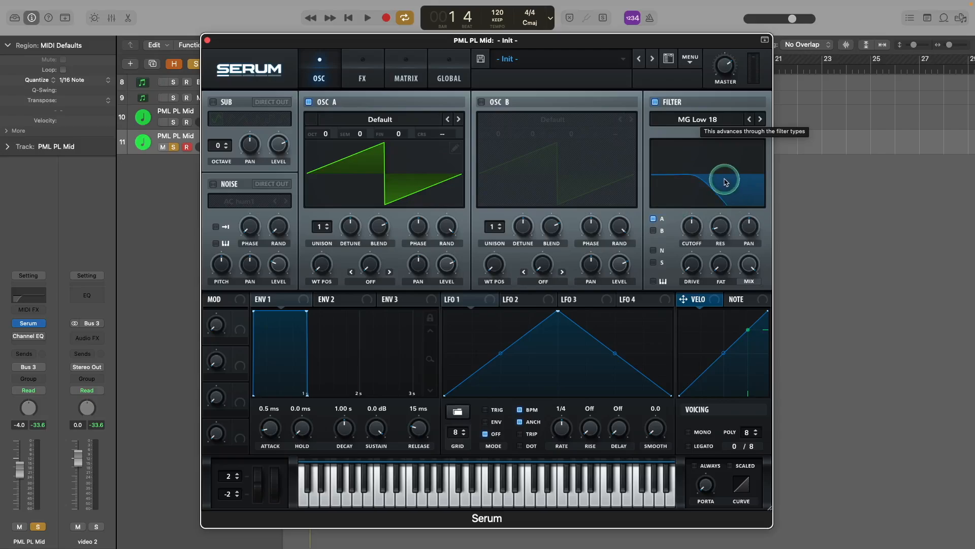
left_click_drag(720, 224, 719, 228)
left_click_drag(717, 281, 688, 232)
key("space")
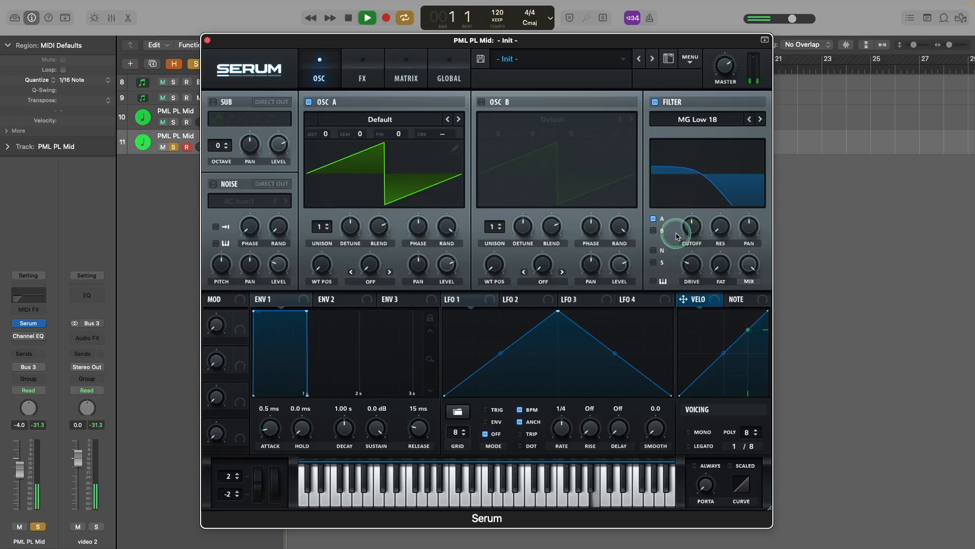
left_click_drag(692, 233, 694, 236)
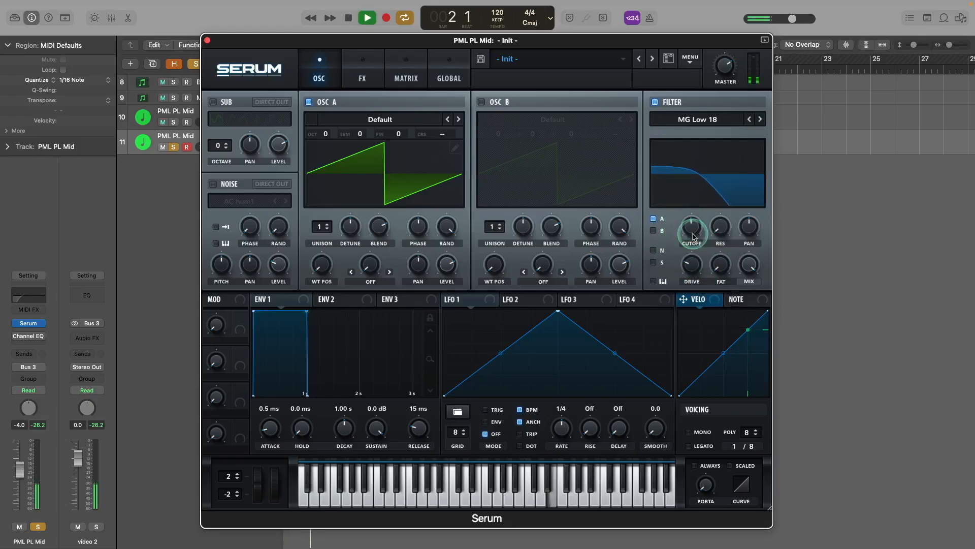
key("space")
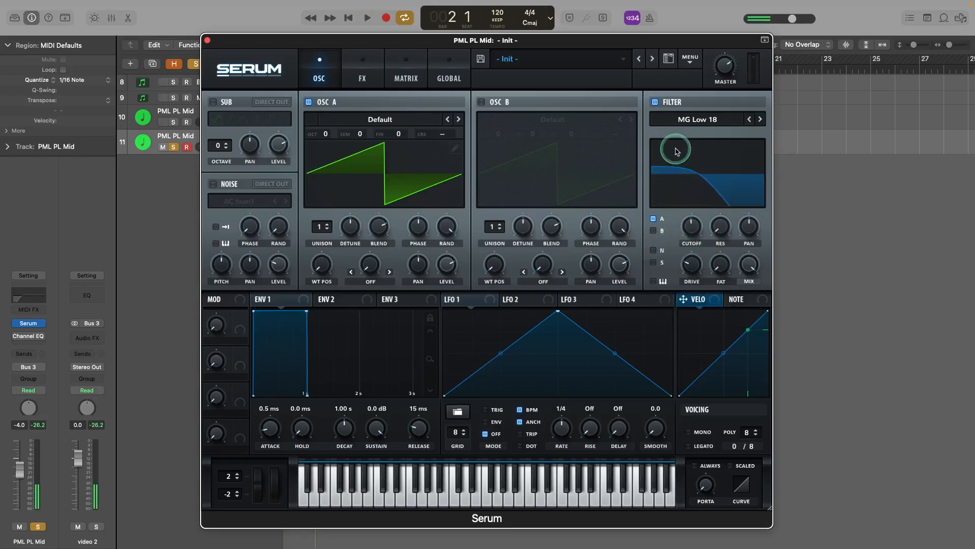
Step: Load the Analog > Basic Mini wavetable into oscillator A and listen to it
left_click(382, 120)
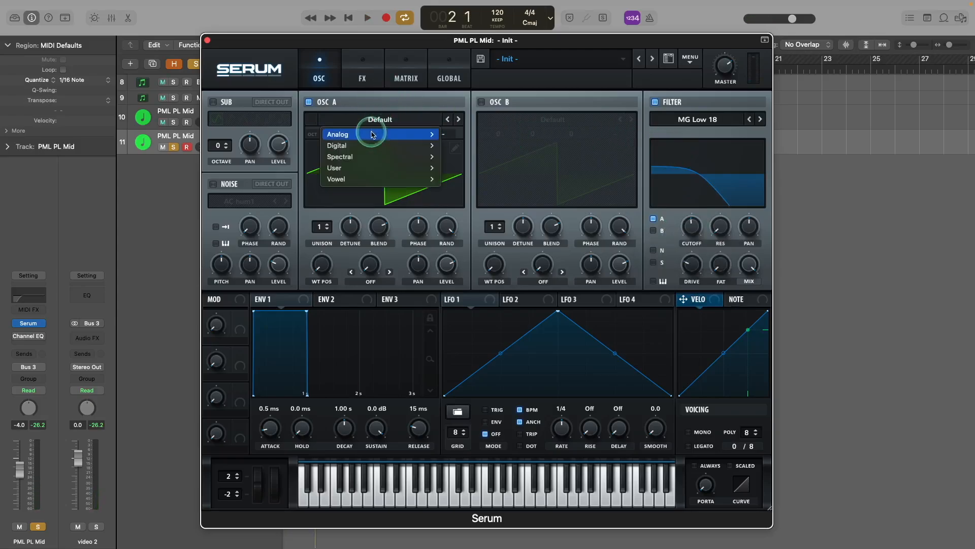
mouse_move(373, 135)
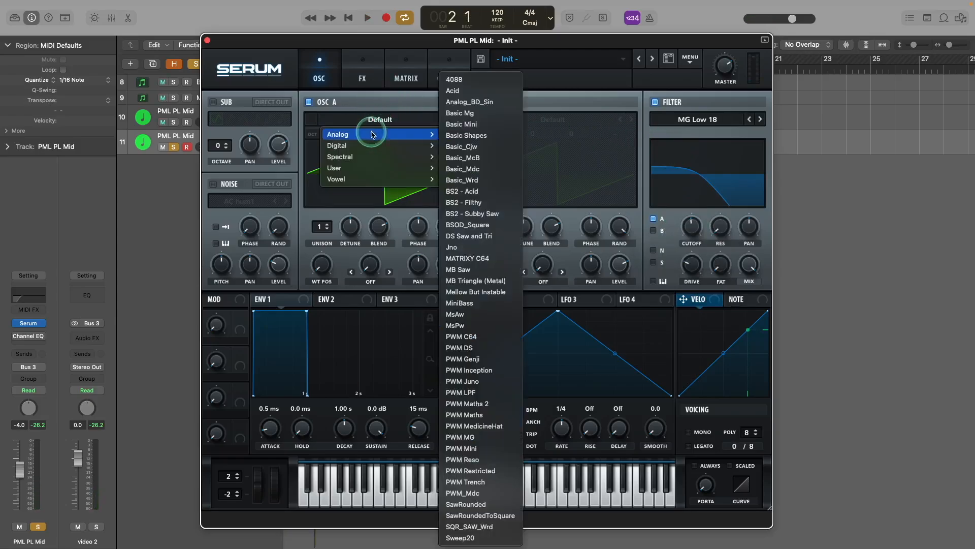
left_click(497, 125)
key("space")
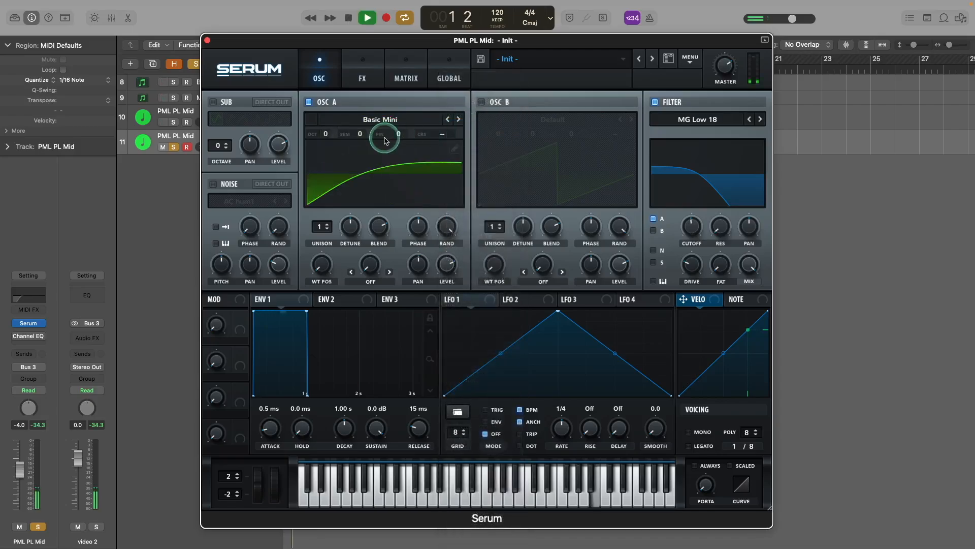
key("space")
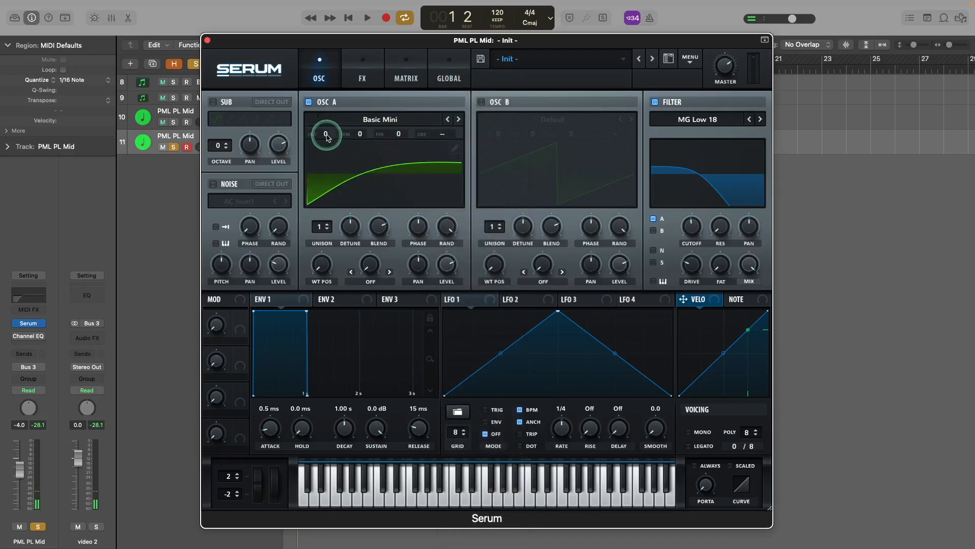
Step: Drop oscillator A to octave -1 and audition it
left_click(328, 134)
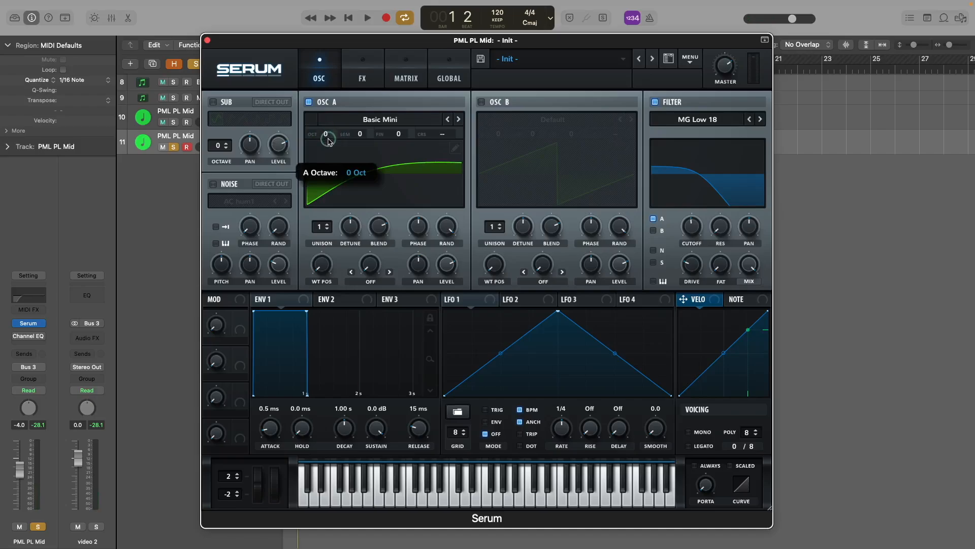
key("space")
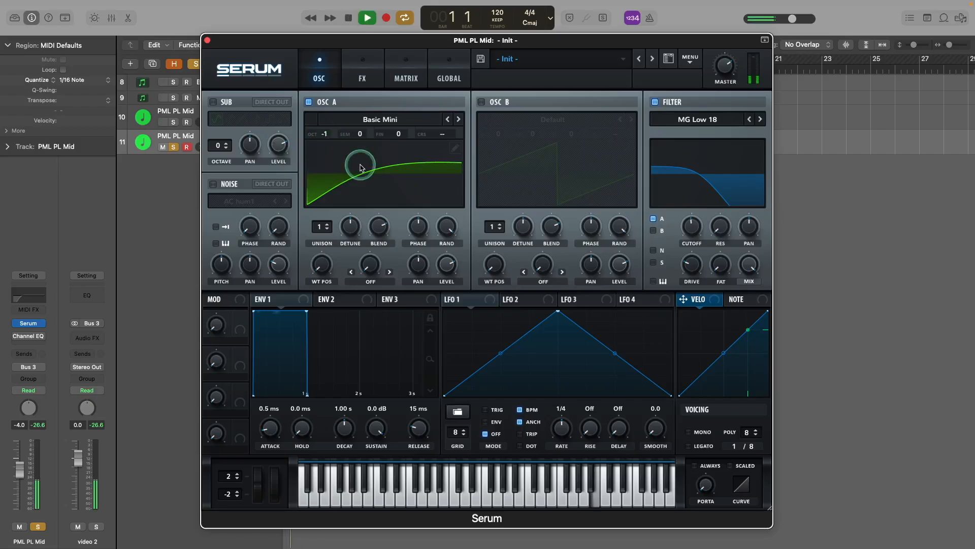
key("space")
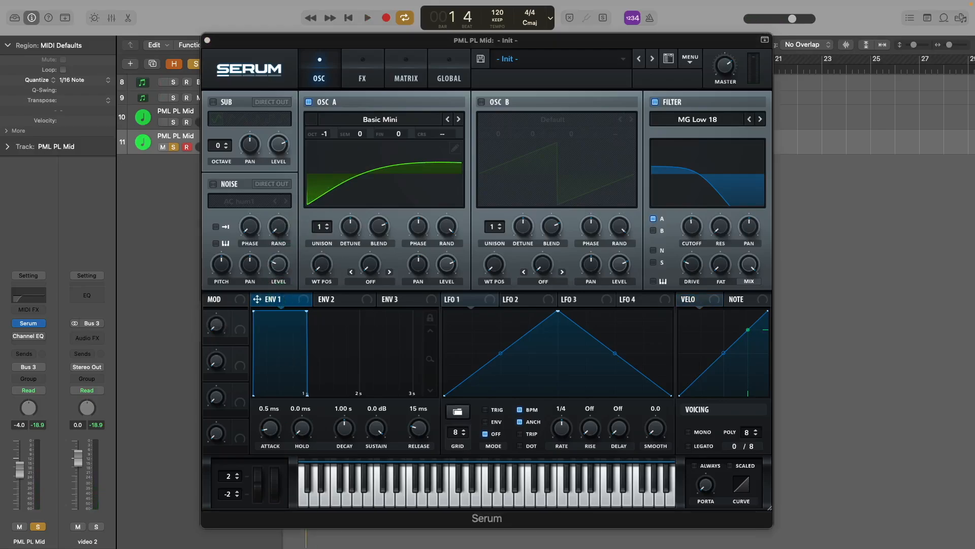
Step: Set ENV 1 release to 590 ms and sustain to -3.0 dB
left_click(307, 311)
left_click_drag(307, 312, 306, 329)
left_click_drag(419, 432, 423, 407)
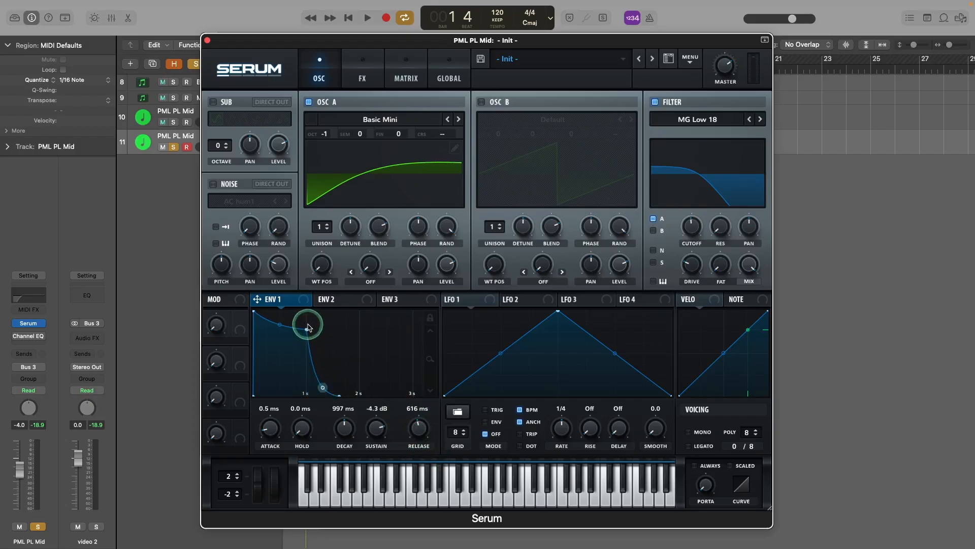
left_click(415, 411)
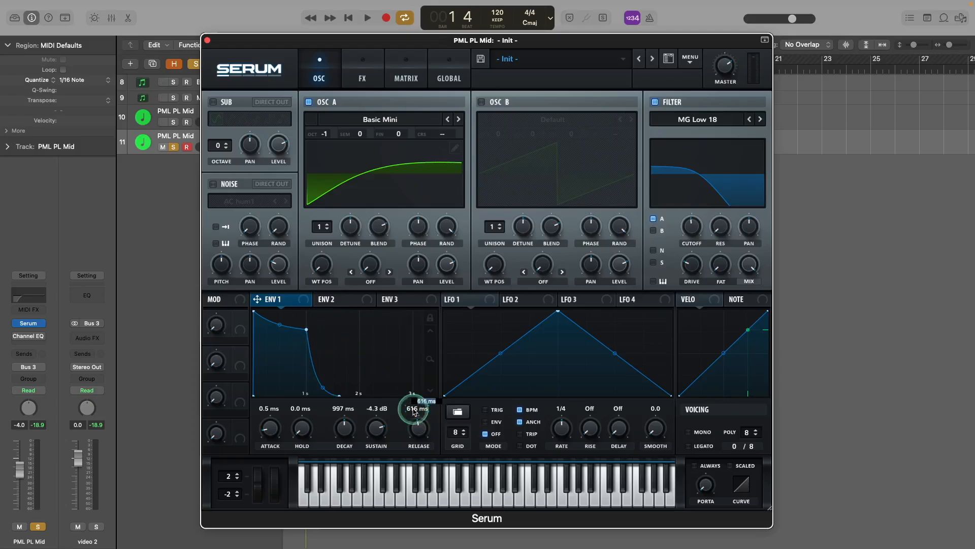
left_click(376, 409)
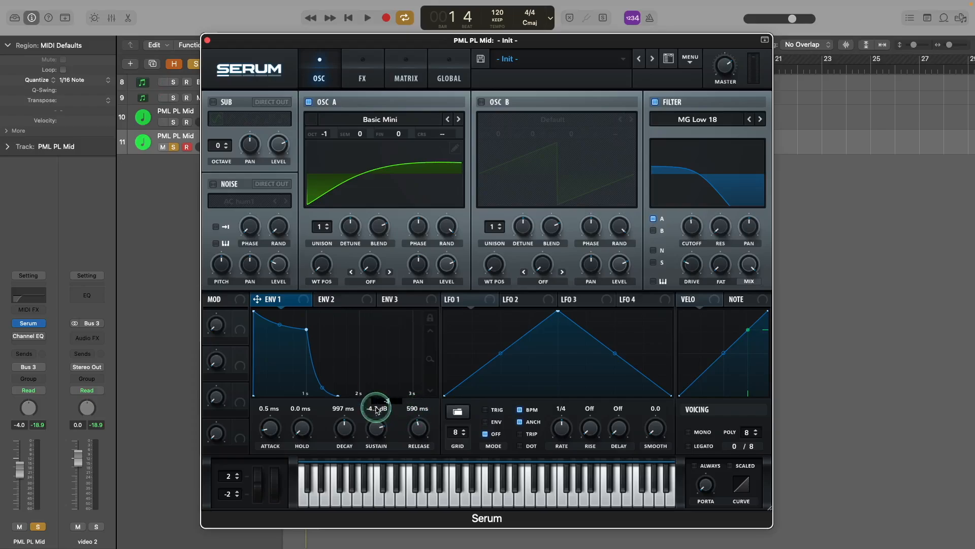
key("Return")
Step: Set ENV 1 decay to 1 s and audition the pluck
left_click(341, 409)
type("1s")
key("Return")
key("space")
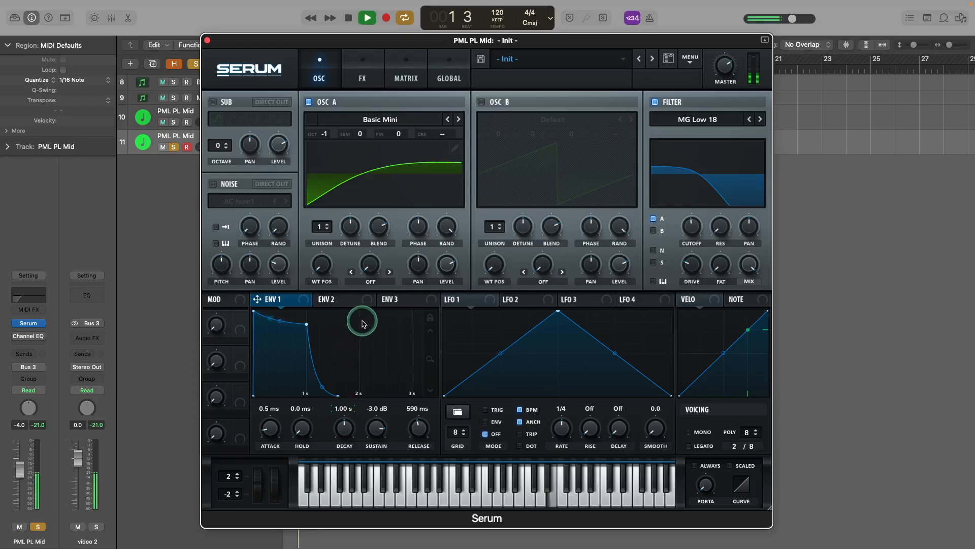
key("space")
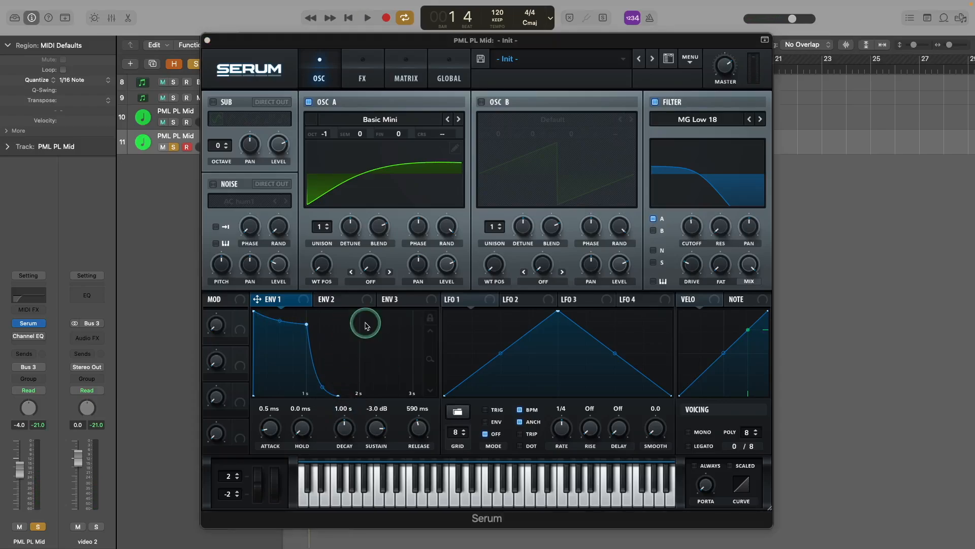
left_click(343, 300)
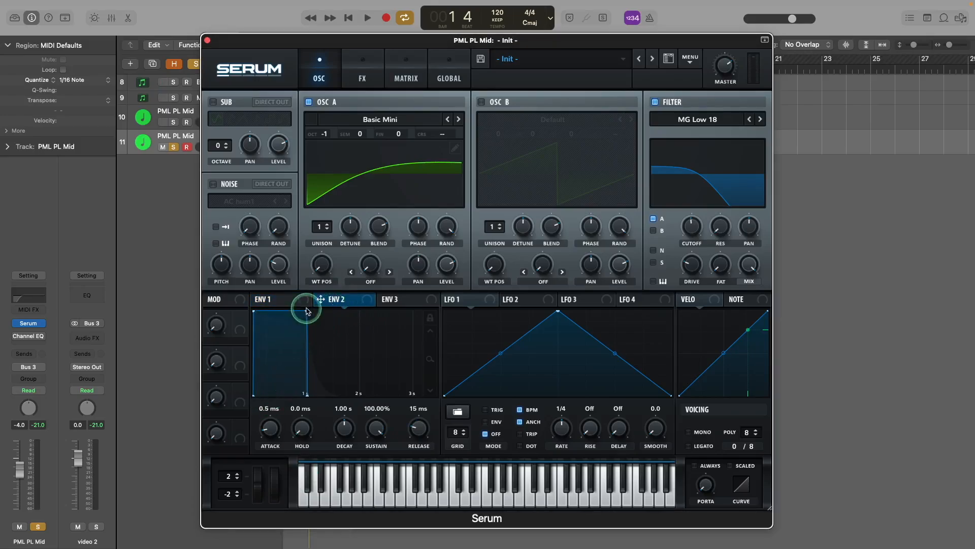
Step: Set ENV 2 release to 820 ms and sustain to 80%
left_click_drag(306, 312, 290, 329)
left_click_drag(409, 420, 419, 403)
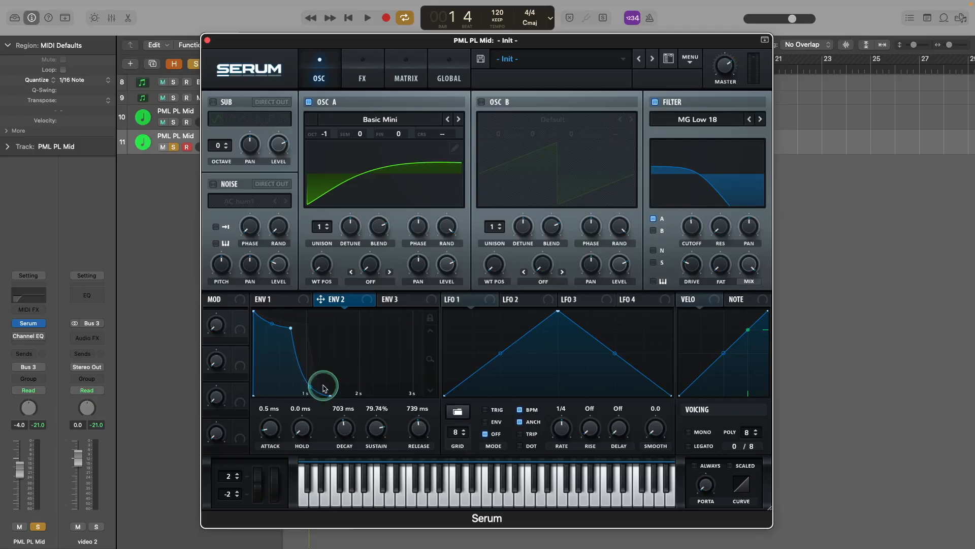
left_click(419, 407)
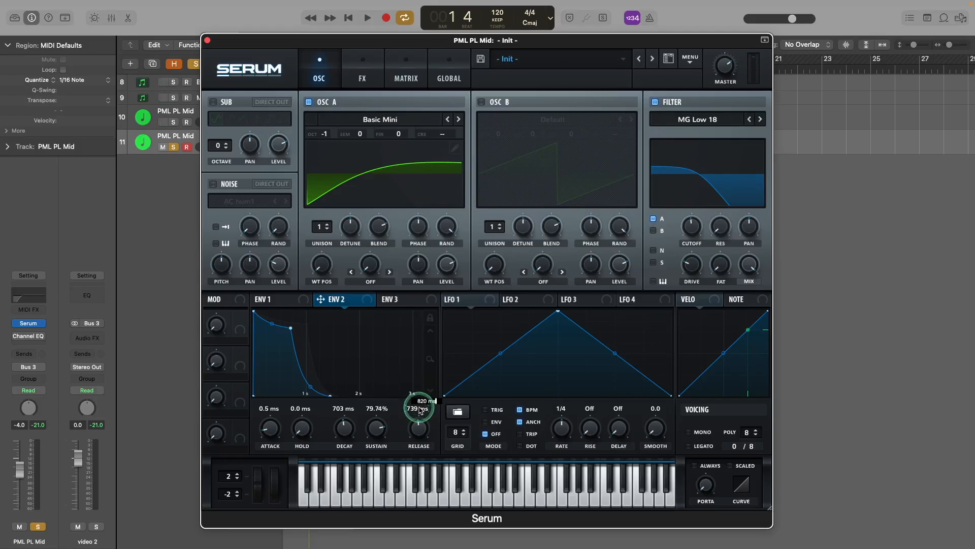
key("Return")
double_click(379, 408)
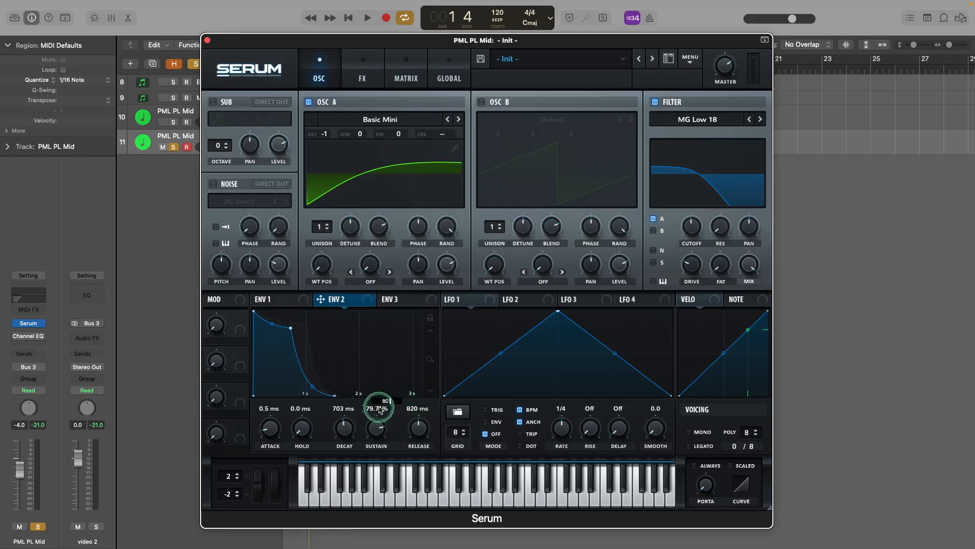
key("Return")
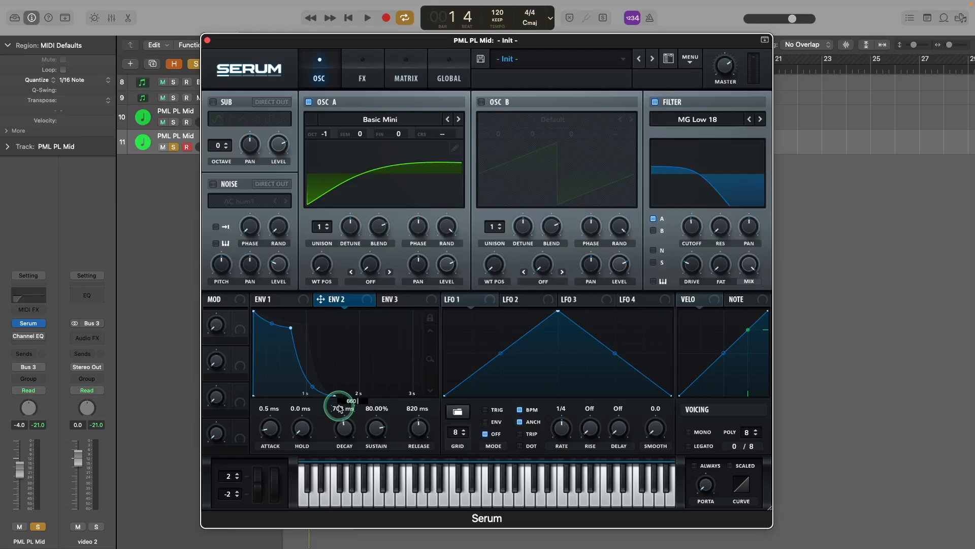
Step: Set ENV 2 decay to 660 ms, hold 2.2 ms and attack 4.0 ms, then audition
key("Return")
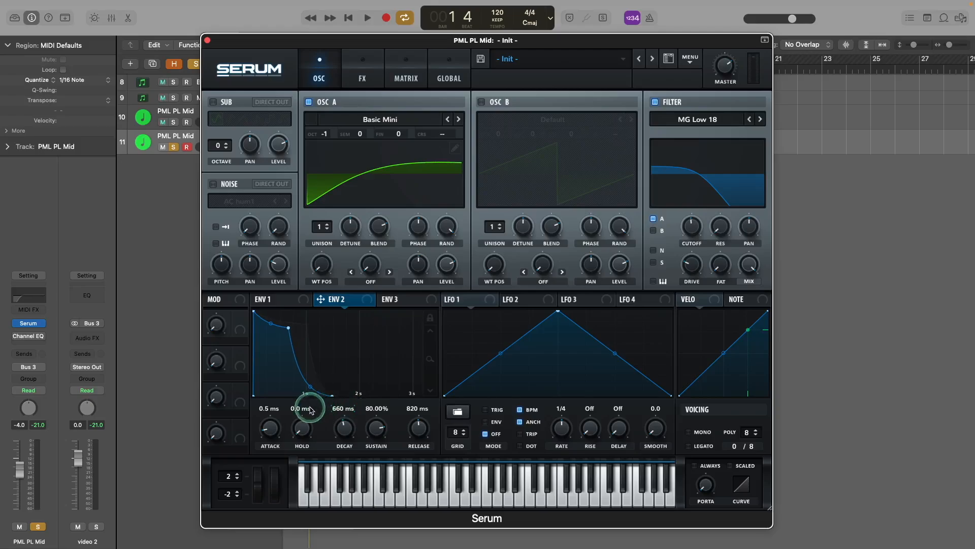
double_click(301, 410)
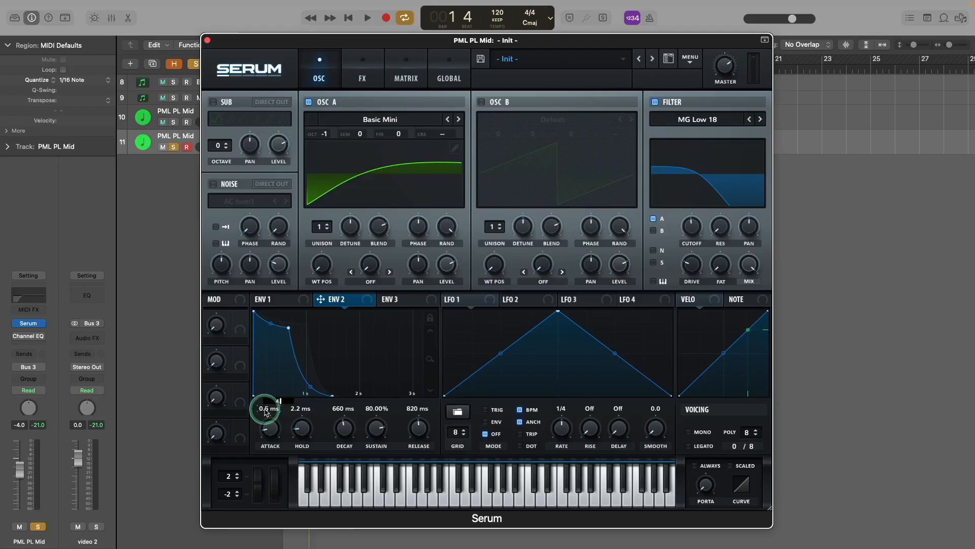
left_click(320, 355)
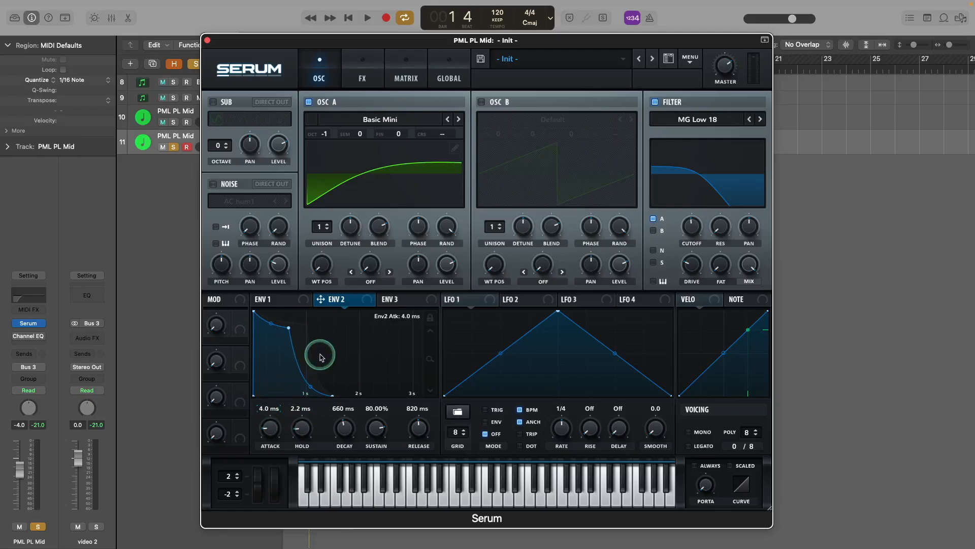
key("space")
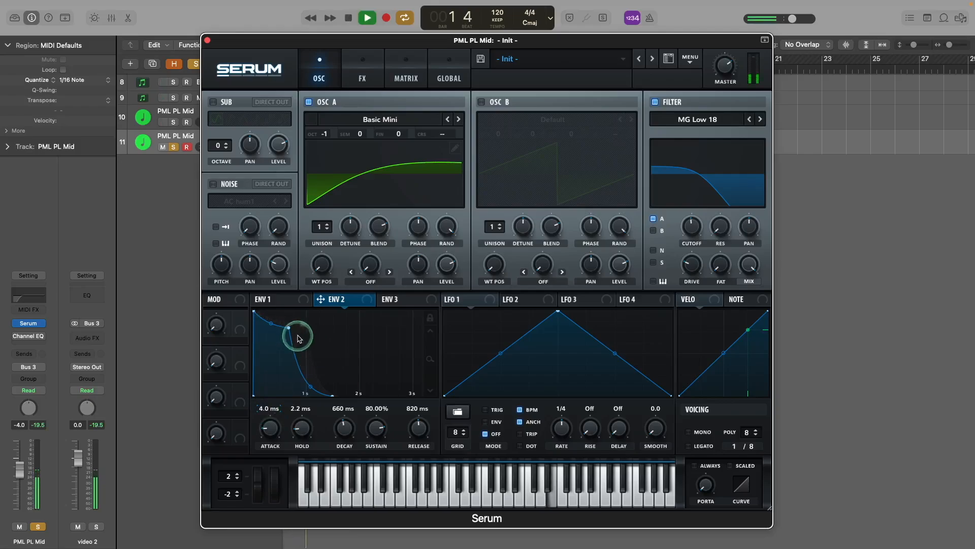
key("space")
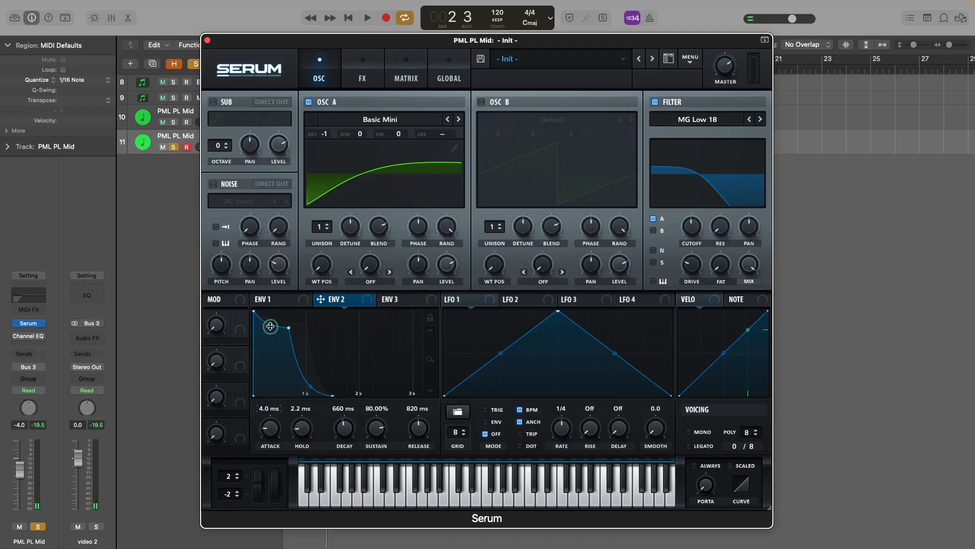
key("space")
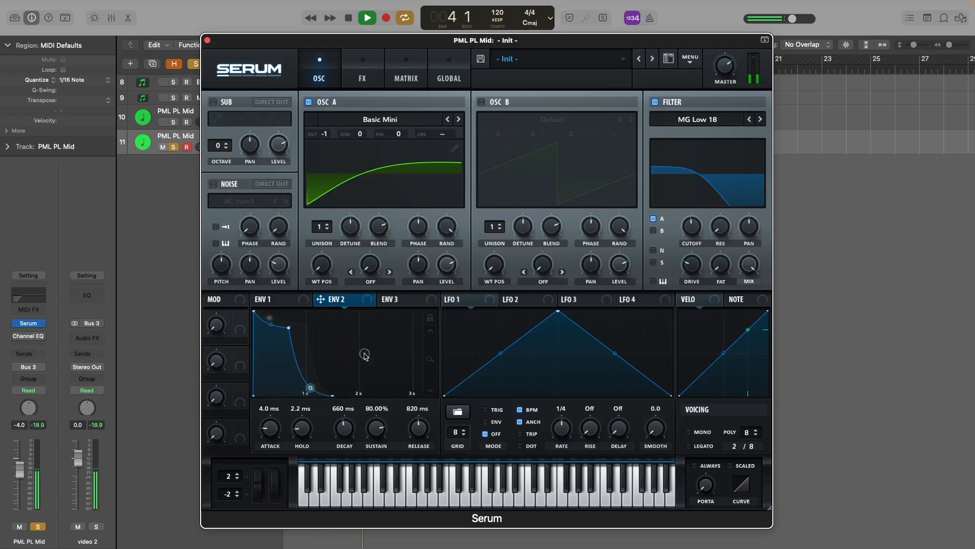
key("space")
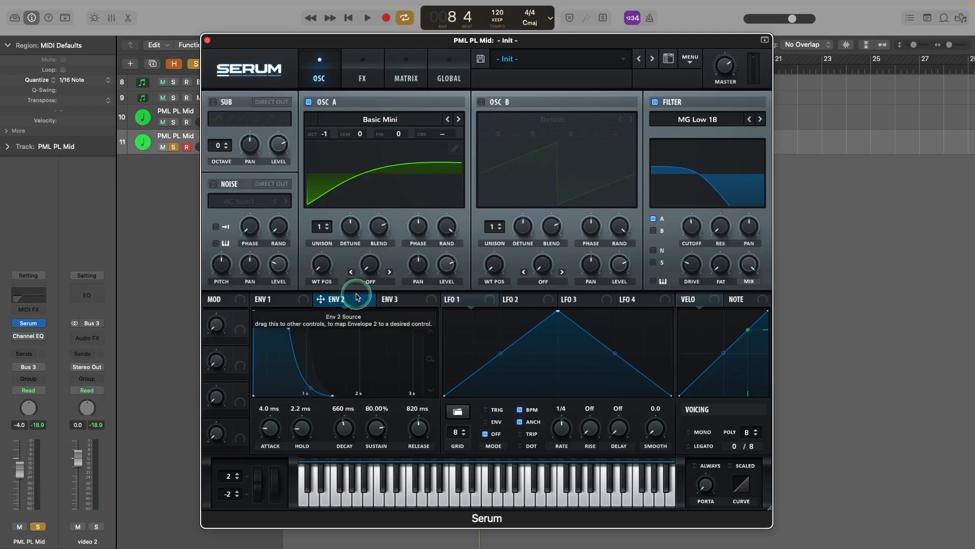
Step: Route ENV 2 to Serum's filter cutoff at amount 42 and listen to the sweep
left_click_drag(380, 299, 681, 226)
key("space")
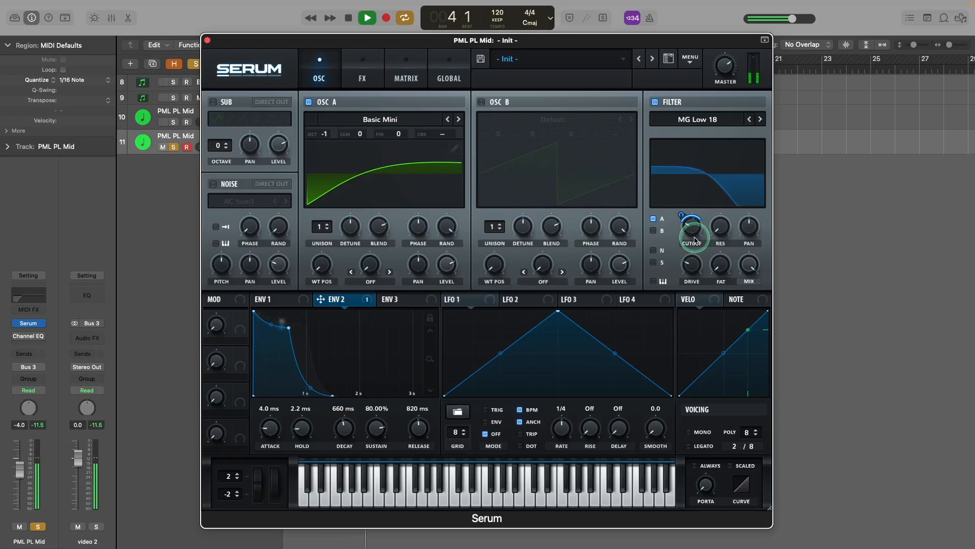
key("space")
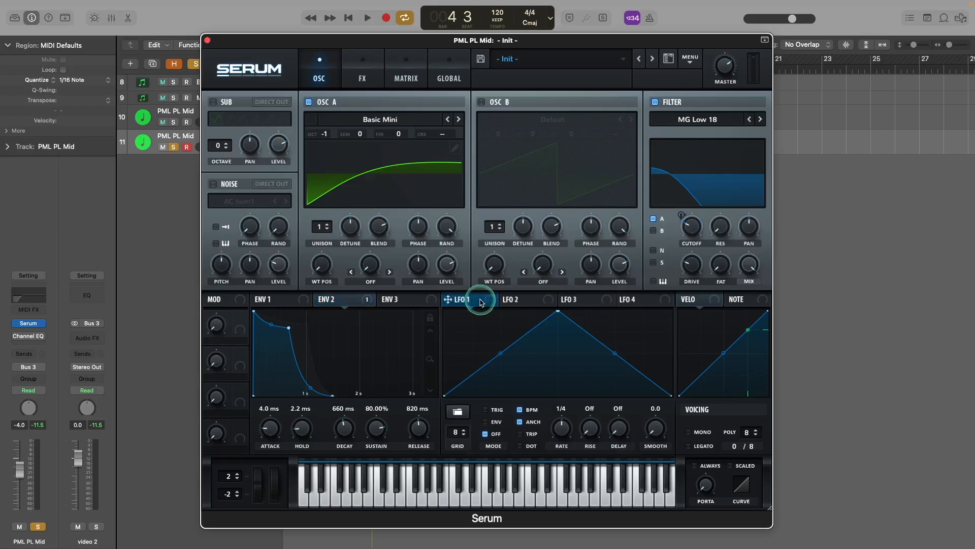
Step: Assign LFO 1 to oscillator A's pan with an arched curve at 1/2 rate, then audition
left_click_drag(487, 299, 413, 256)
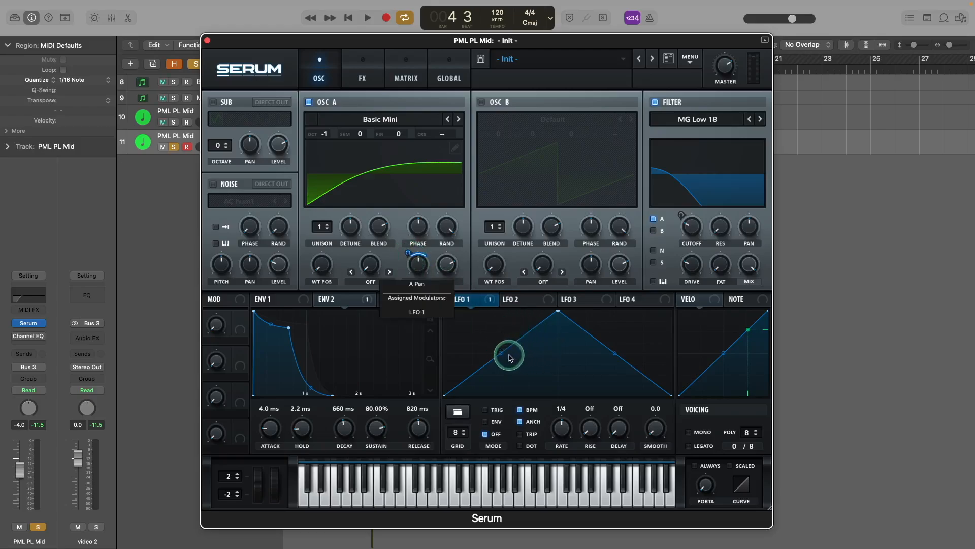
left_click_drag(504, 357, 500, 345)
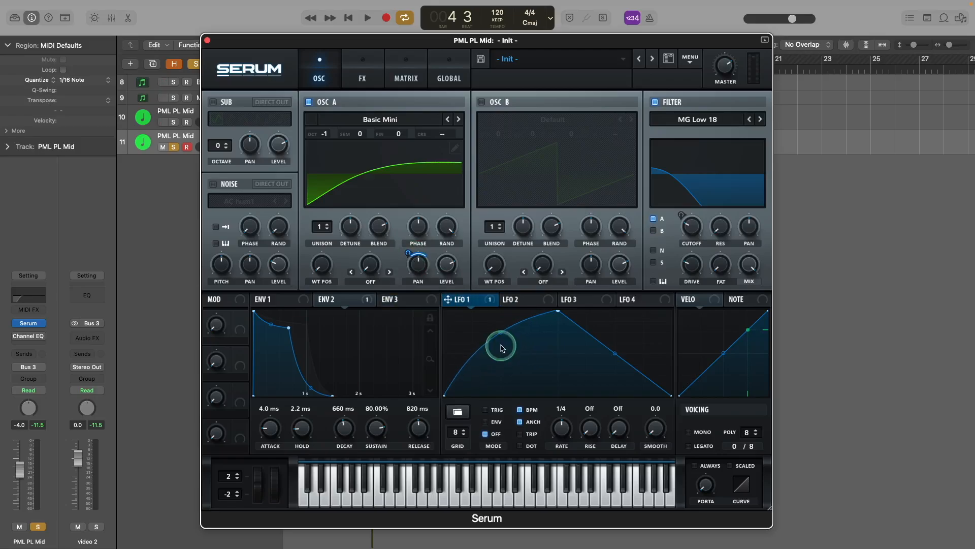
left_click_drag(615, 352, 615, 344)
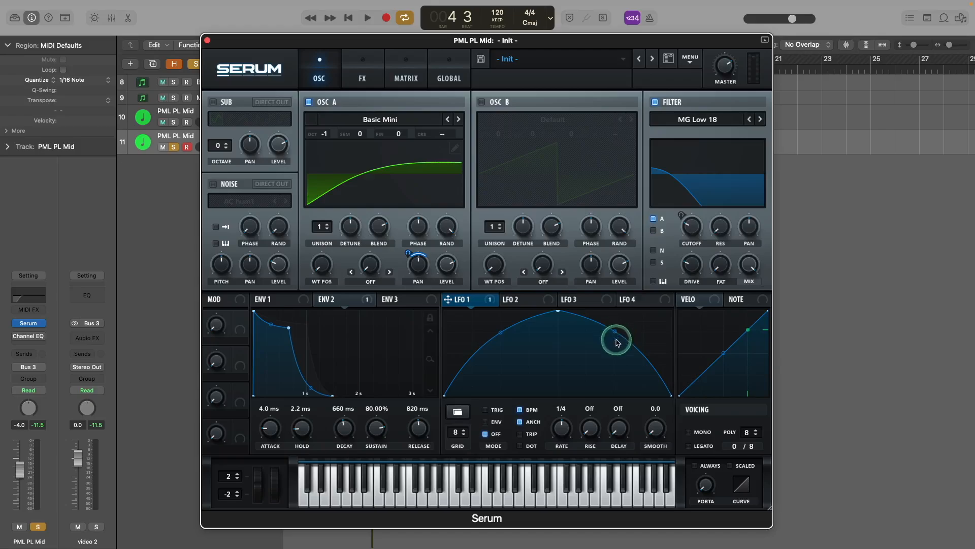
key("space")
key("space")
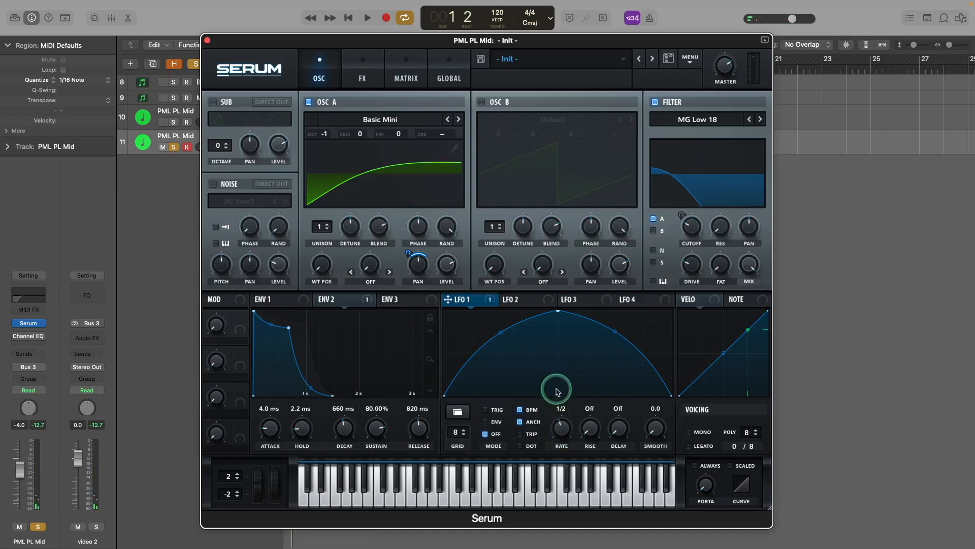
key("space")
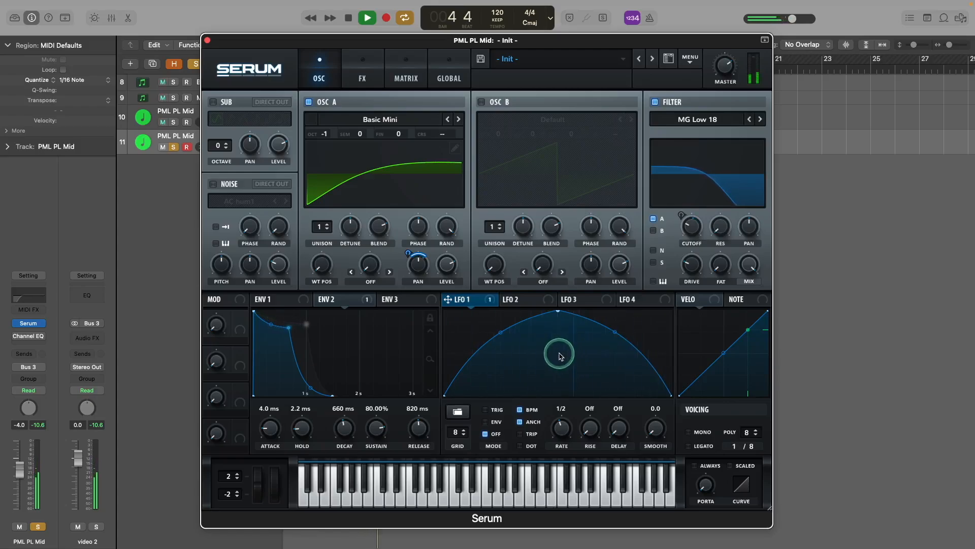
key("space")
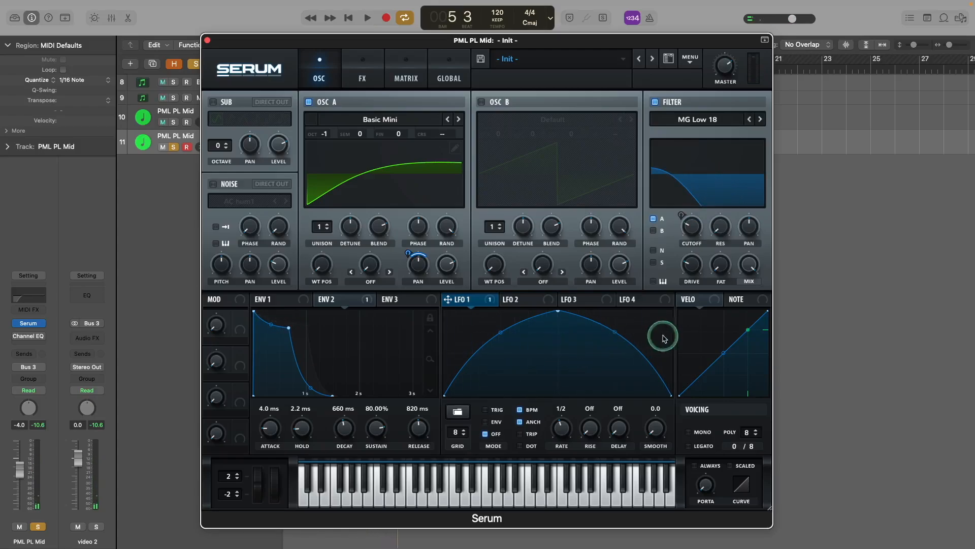
Step: Map note pitch to the filter cutoff and lower the cutoff to about 651 Hz
left_click(754, 300)
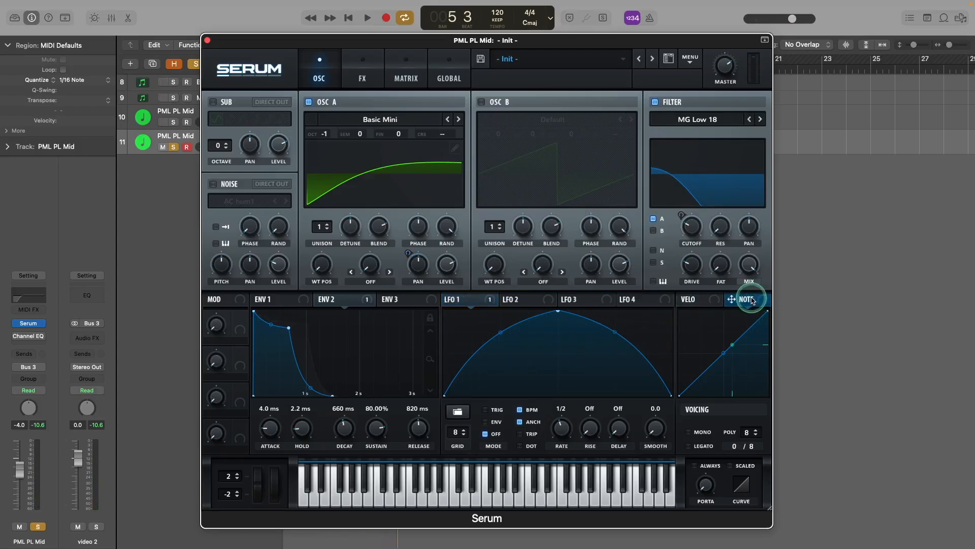
left_click_drag(755, 301, 686, 248)
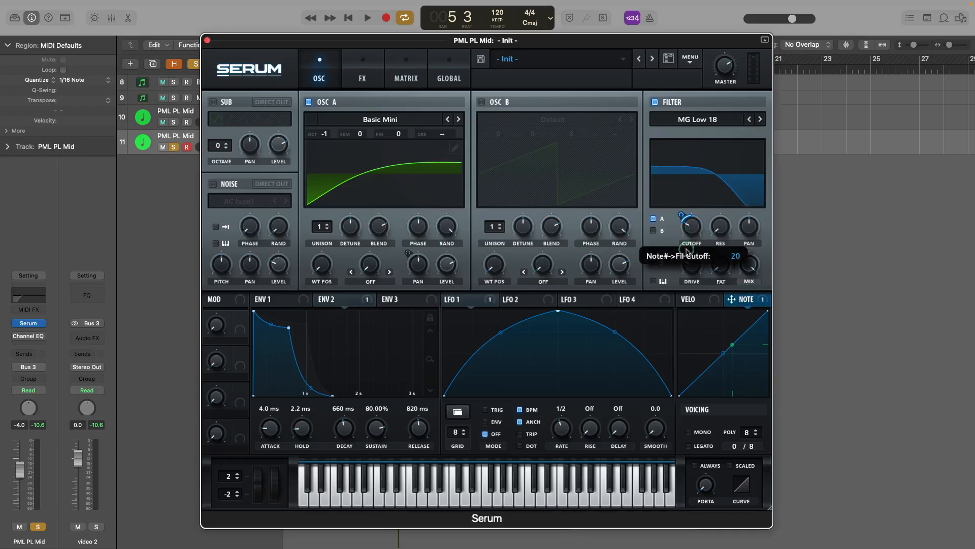
key("space")
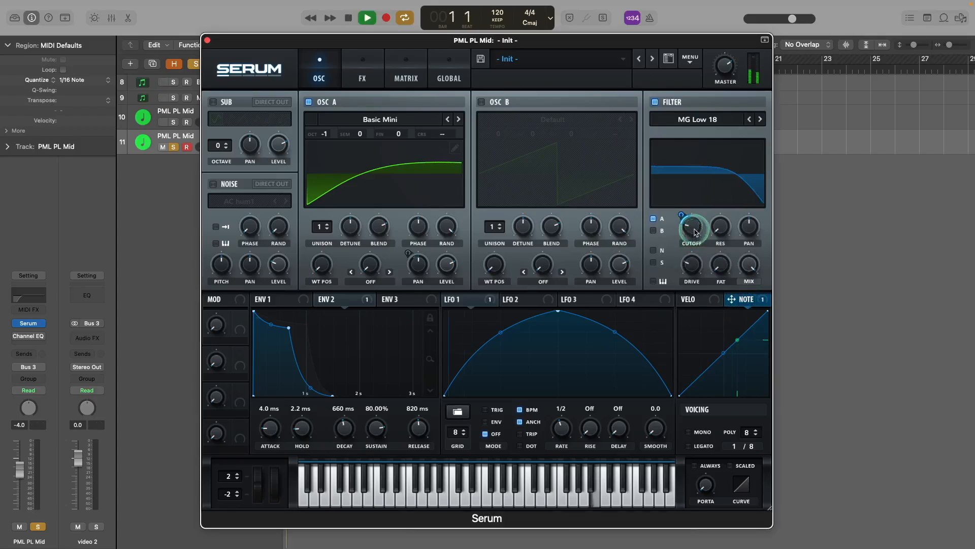
left_click_drag(695, 233, 695, 237)
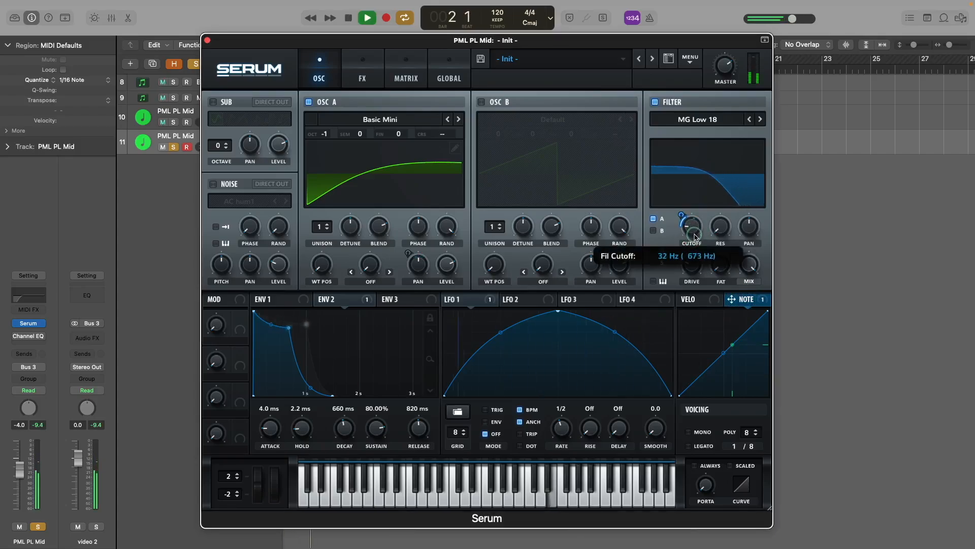
left_click_drag(694, 234, 693, 238)
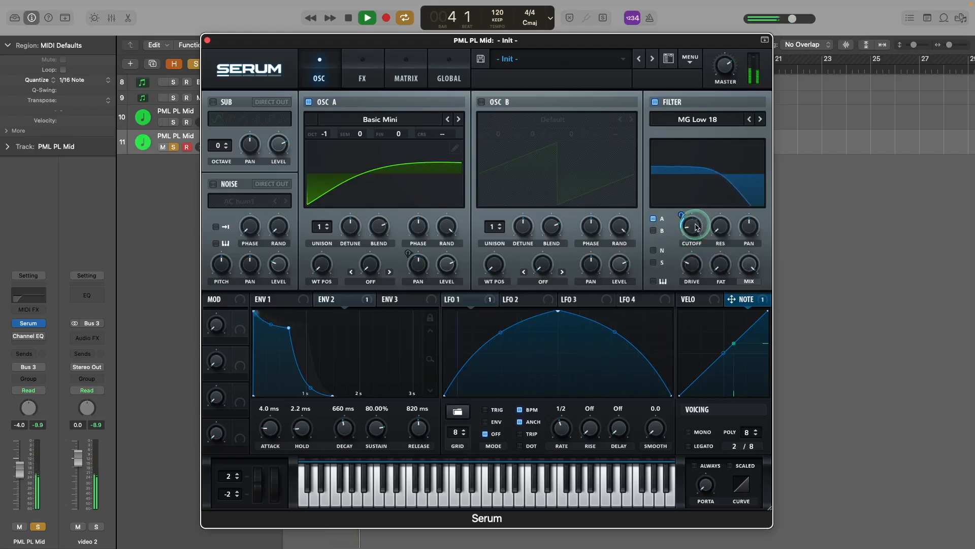
key("space")
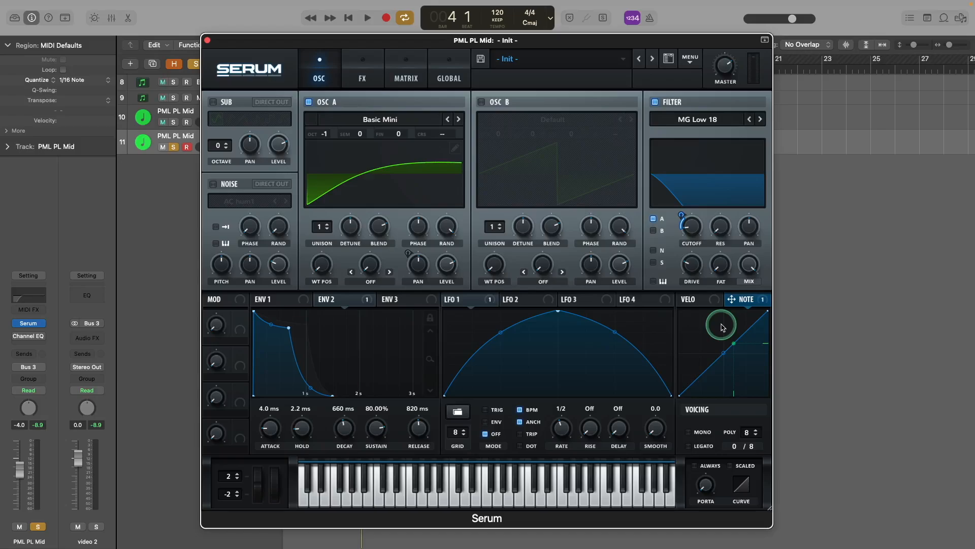
left_click(698, 240)
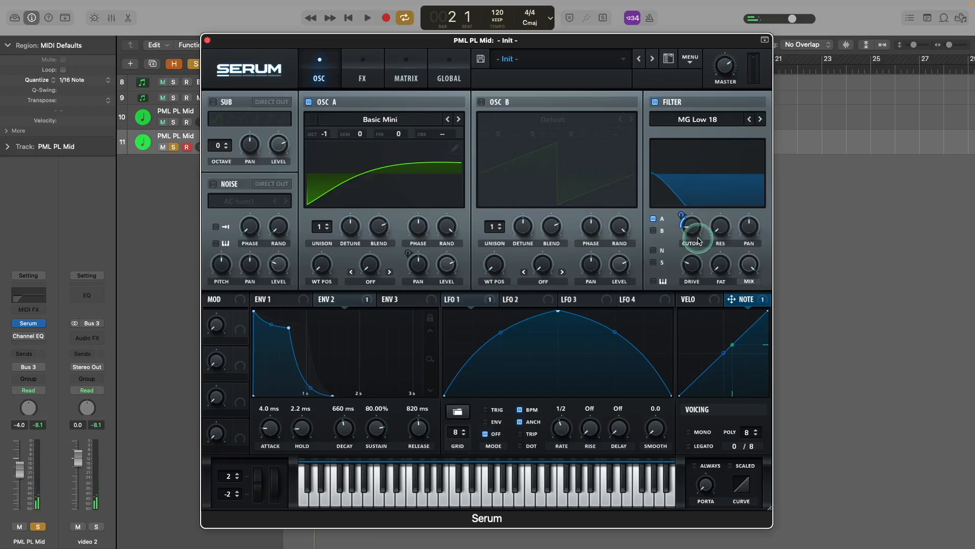
left_click(363, 71)
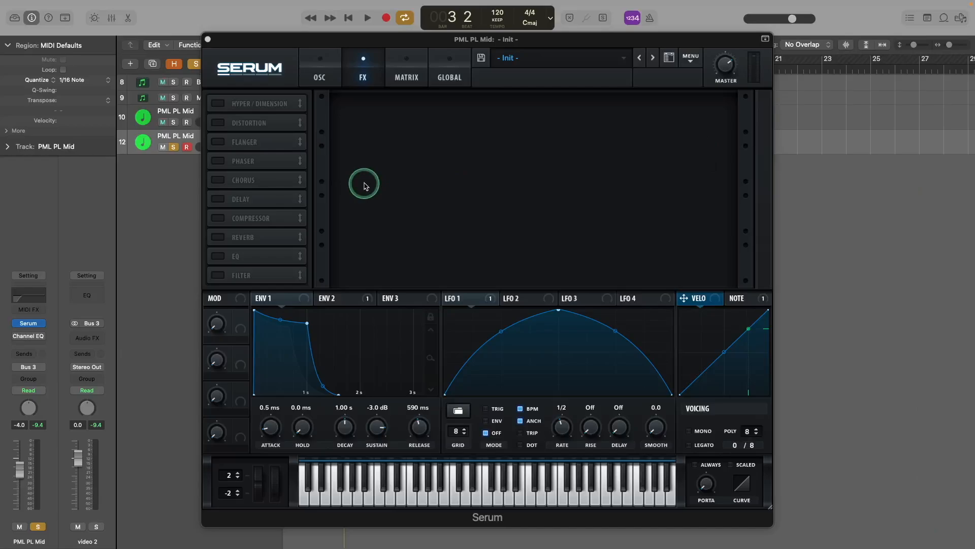
Step: Enable Serum's Hall reverb, move it to the top of the chain, and set decay to about 8.3 s
left_click(217, 236)
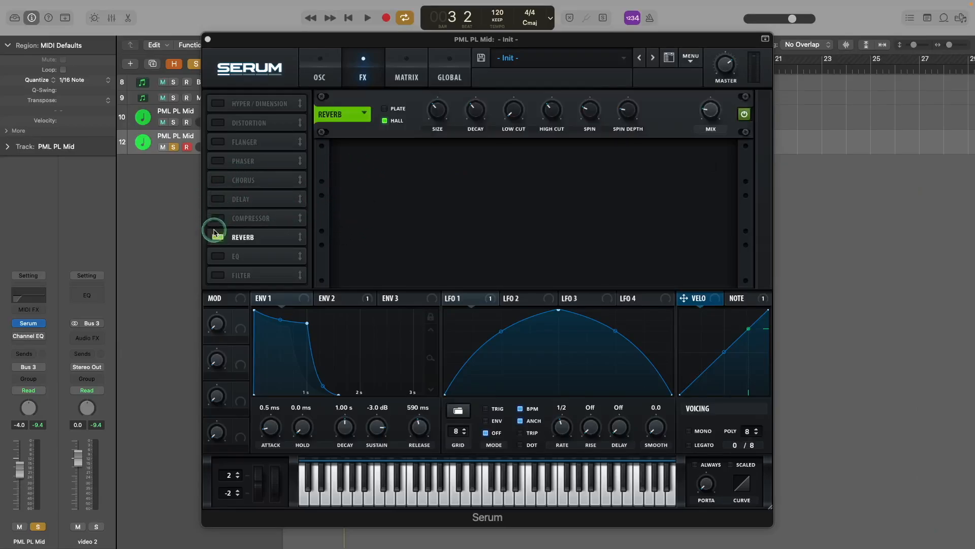
left_click_drag(238, 236, 264, 104)
key("space")
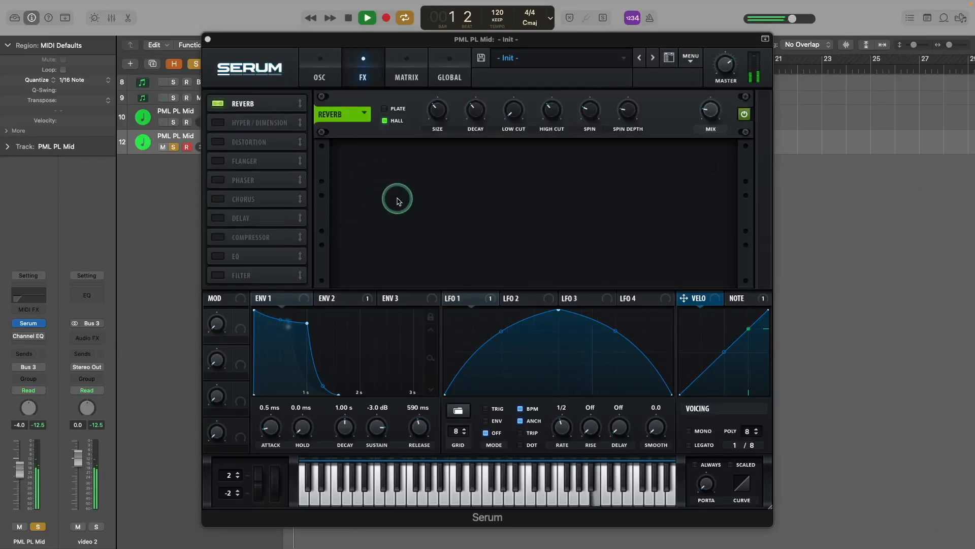
key("space")
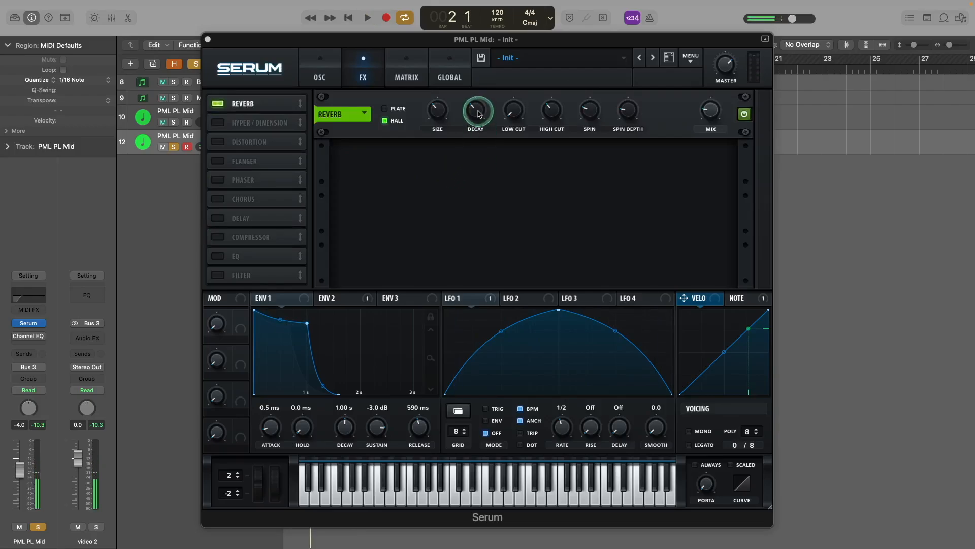
left_click_drag(478, 111, 478, 110)
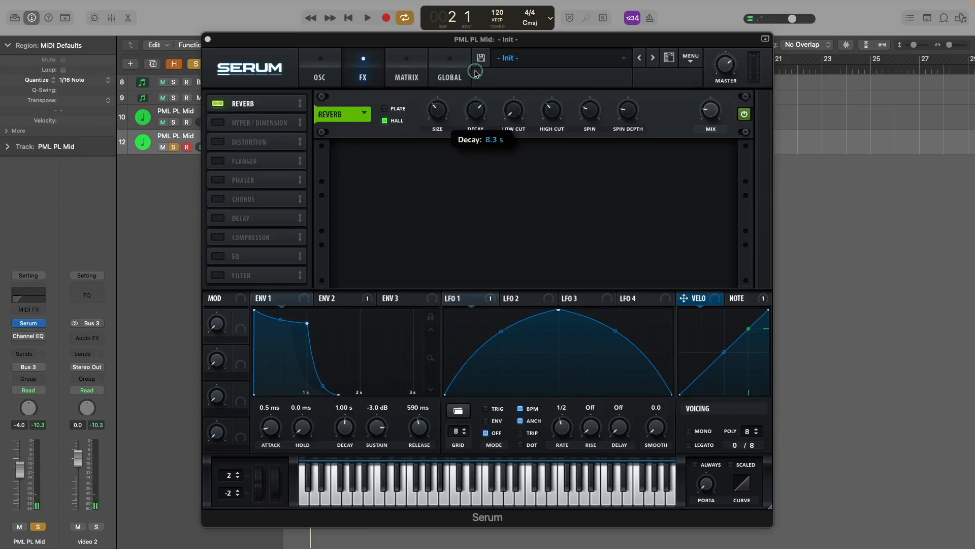
left_click_drag(475, 71, 475, 71)
left_click(478, 111)
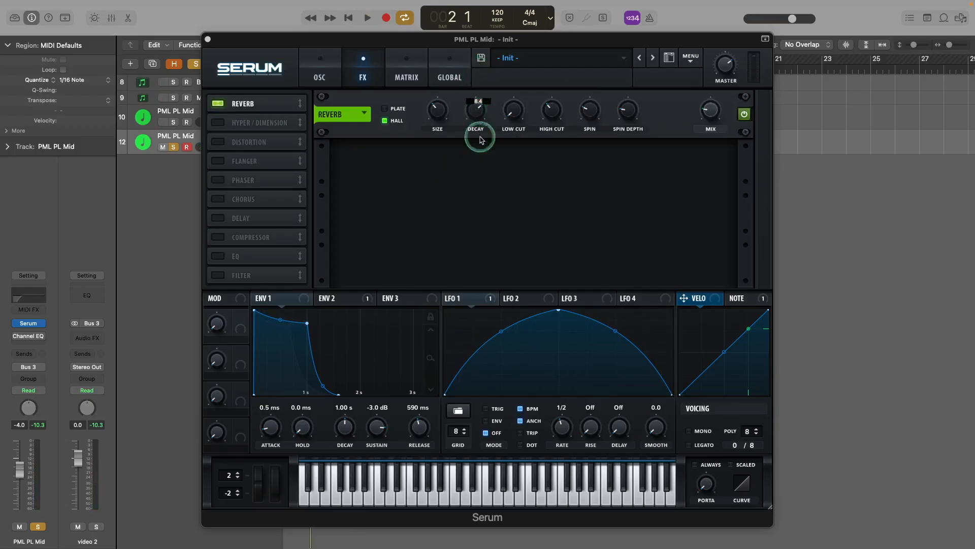
key("space")
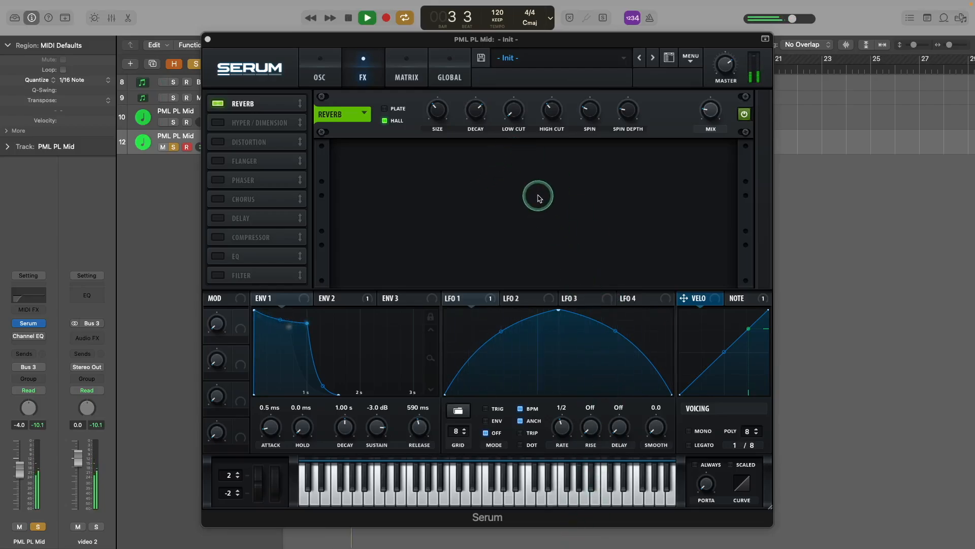
key("space")
Step: Cut the reverb's high end to 25% and audition the darker tail
mouse_move(517, 111)
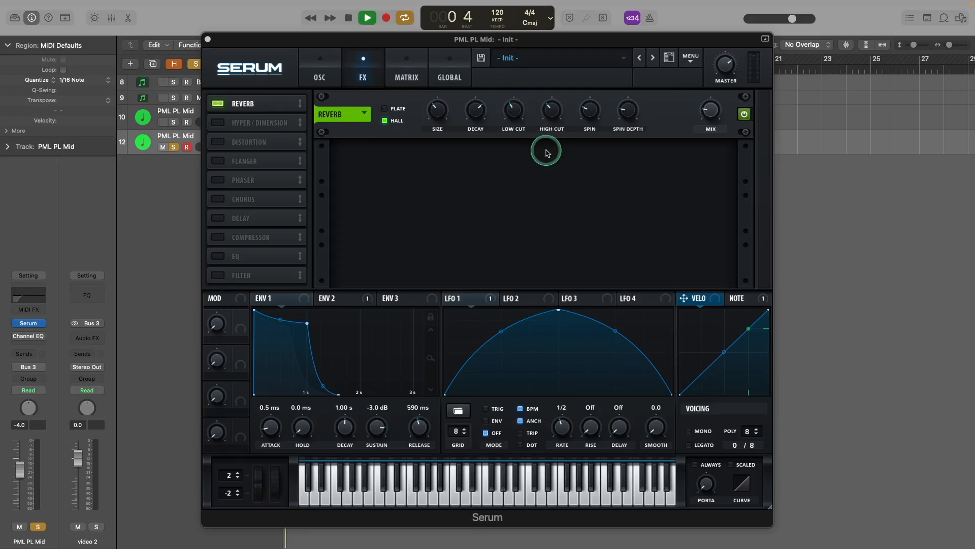
key("space")
mouse_move(553, 109)
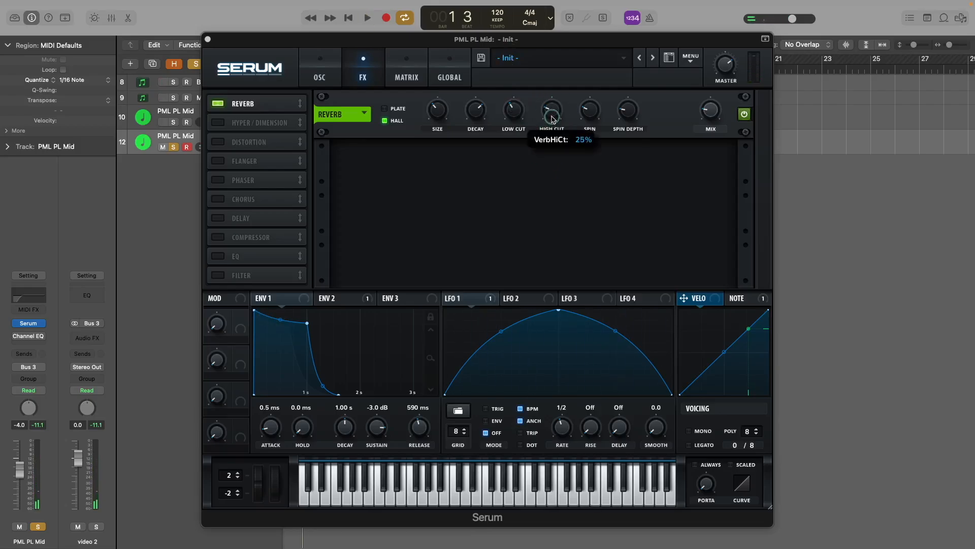
left_click_drag(553, 119, 553, 108)
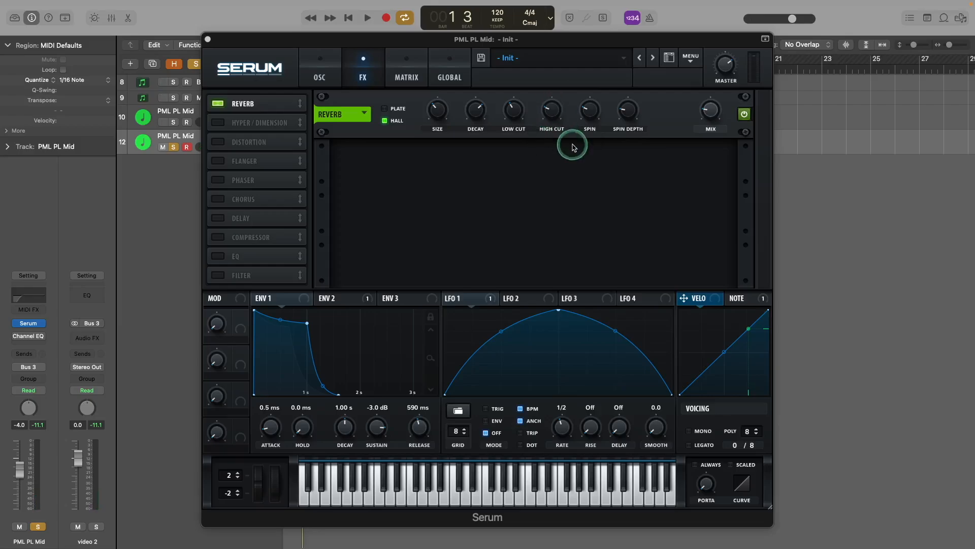
key("space")
key("space")
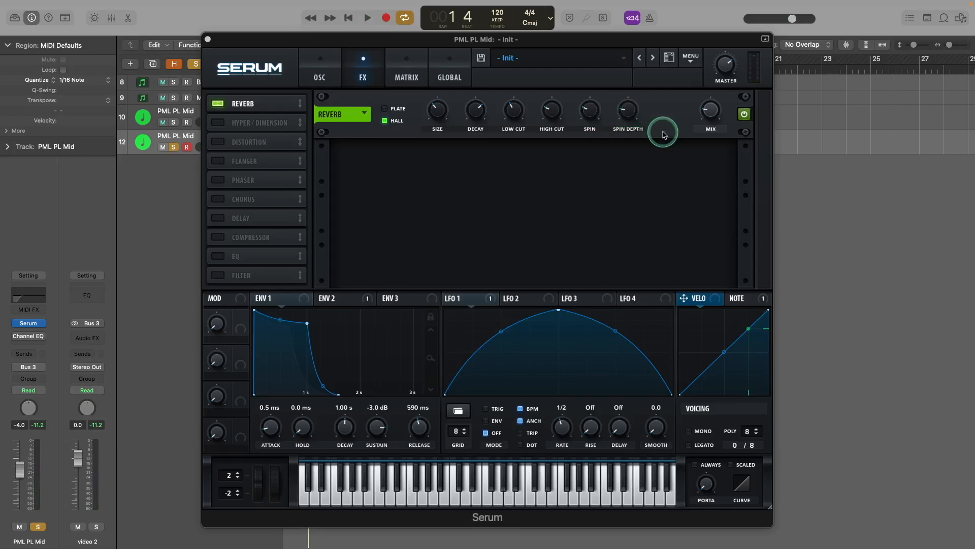
key("space")
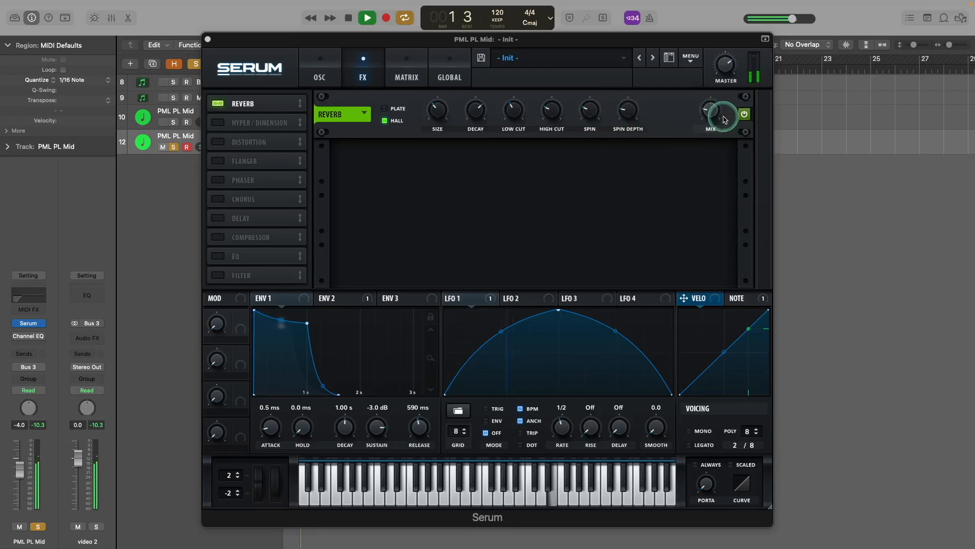
key("space")
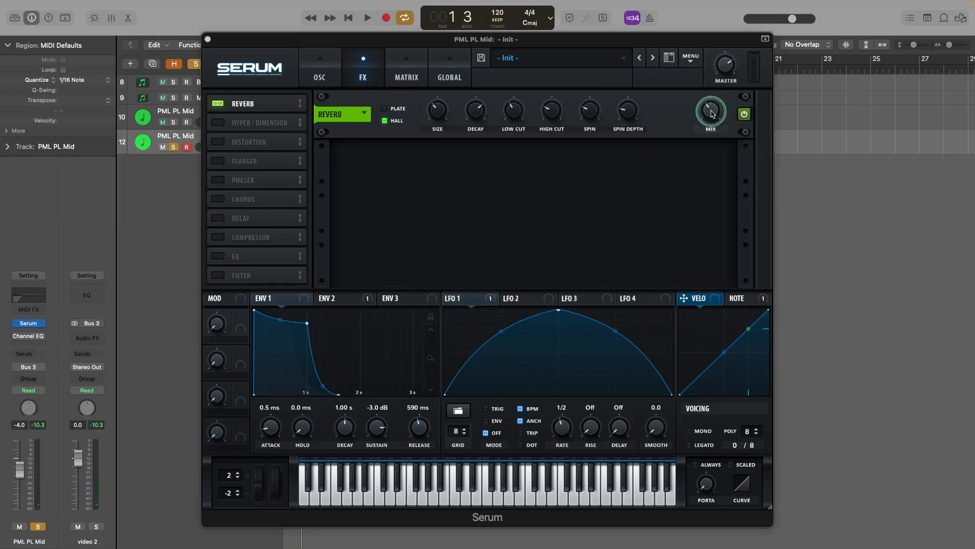
key("space")
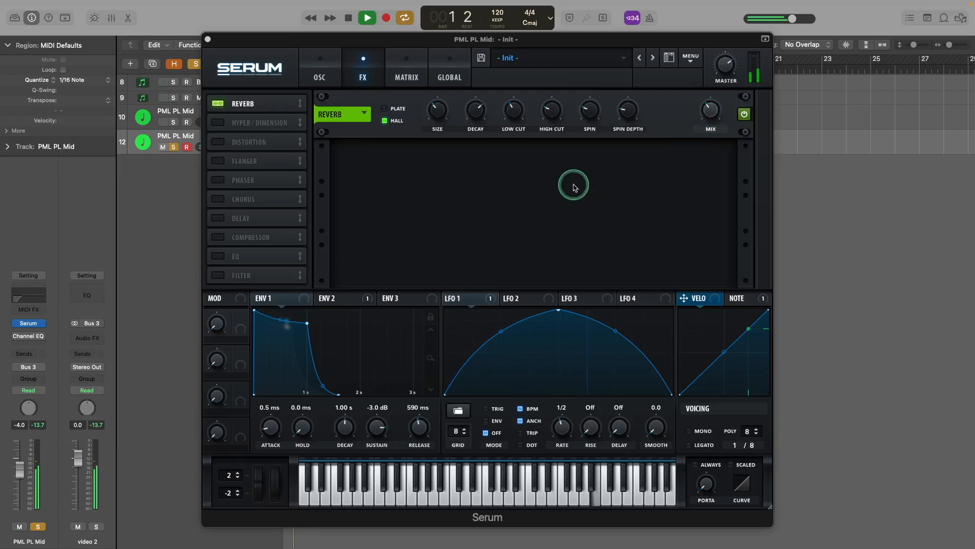
key("space")
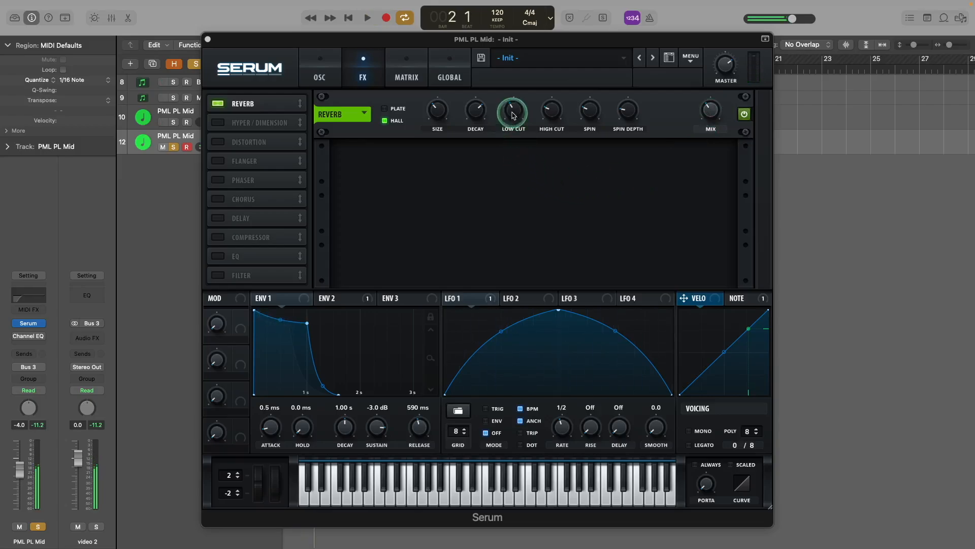
Step: Enable the chorus and place it right after the reverb
left_click(218, 201)
left_click_drag(252, 198, 256, 124)
key("space")
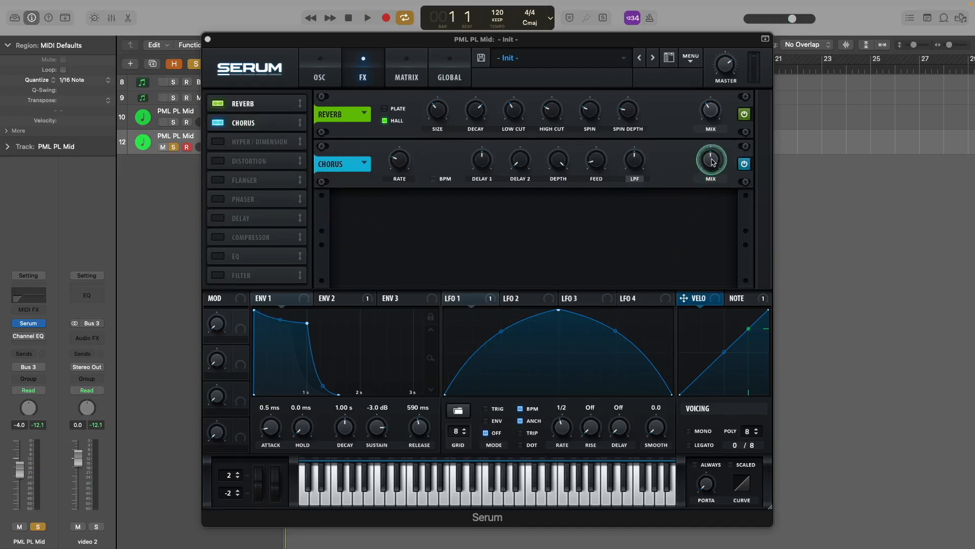
Step: Drop the chorus mix to 9%, then insert a filter effect third in Serum's FX chain
left_click_drag(713, 162, 711, 165)
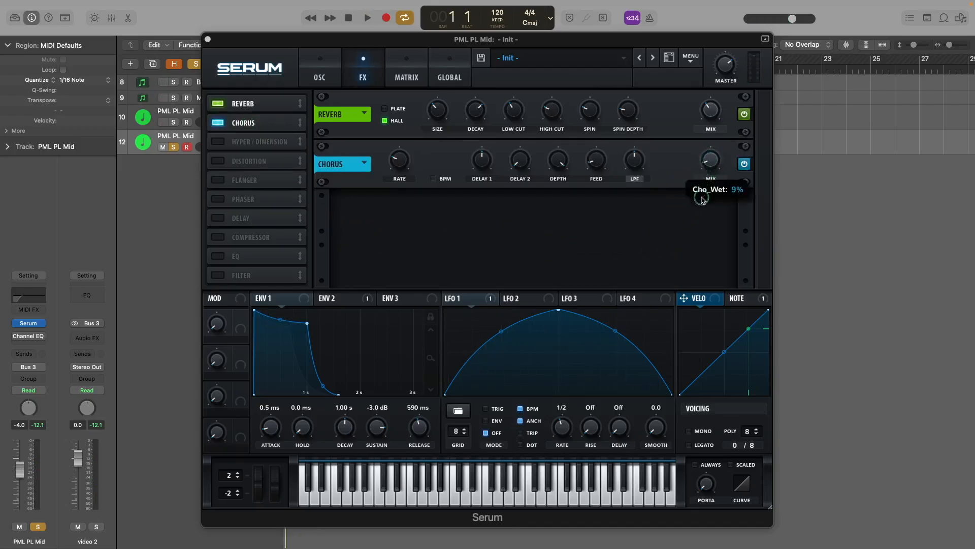
left_click_drag(702, 198, 702, 196)
key("space")
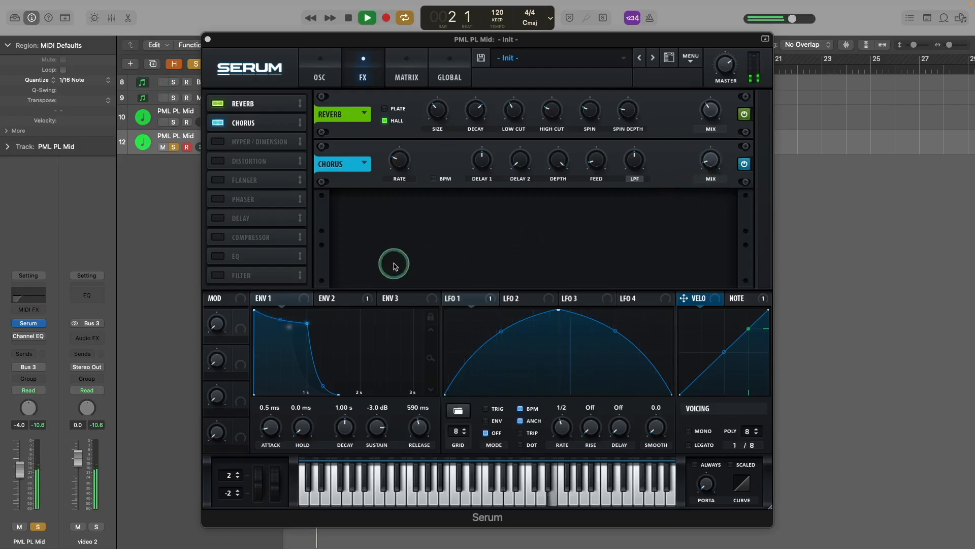
key("space")
left_click(224, 276)
left_click_drag(264, 274, 264, 144)
Step: Switch the FX filter type to MG Low 18 and lower its cutoff to around 325 Hz
key("space")
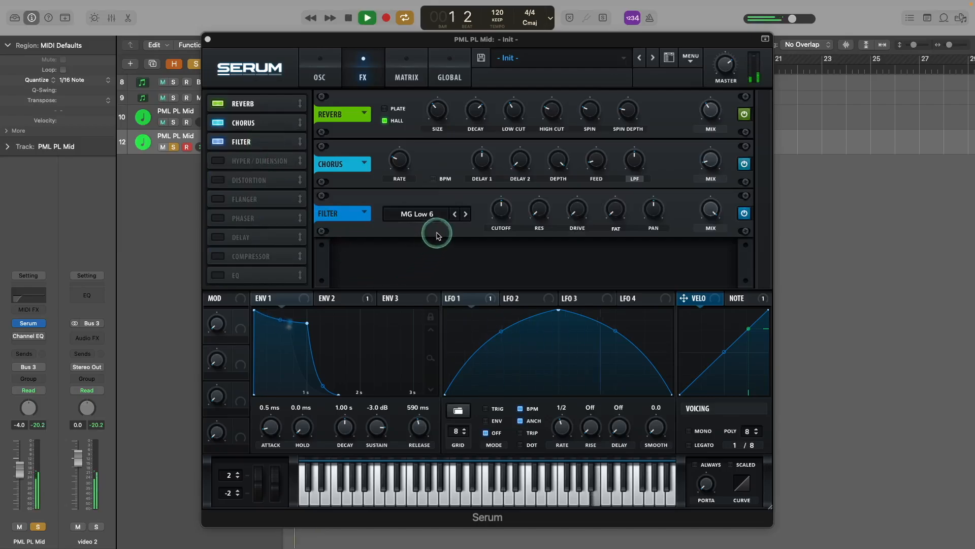
left_click(466, 214)
left_click(465, 214)
key("space")
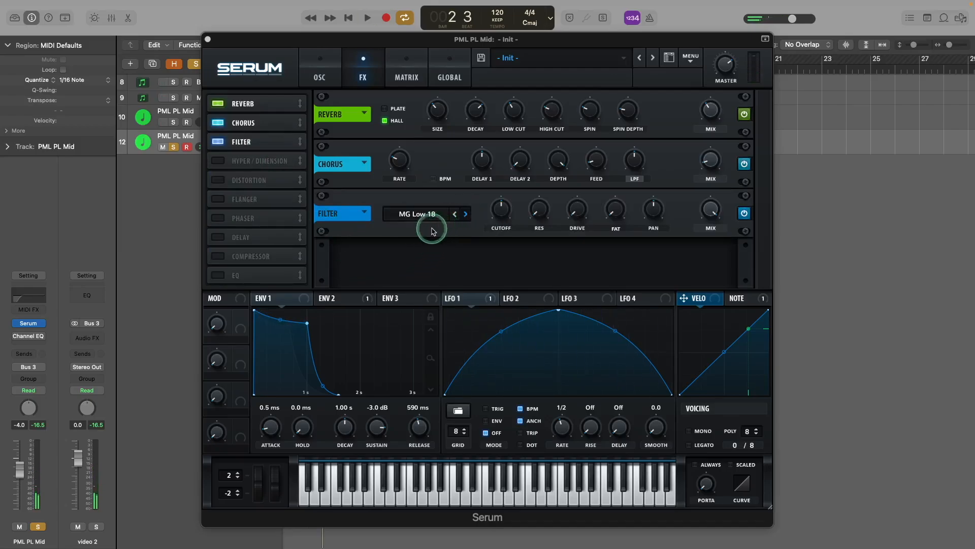
key("space")
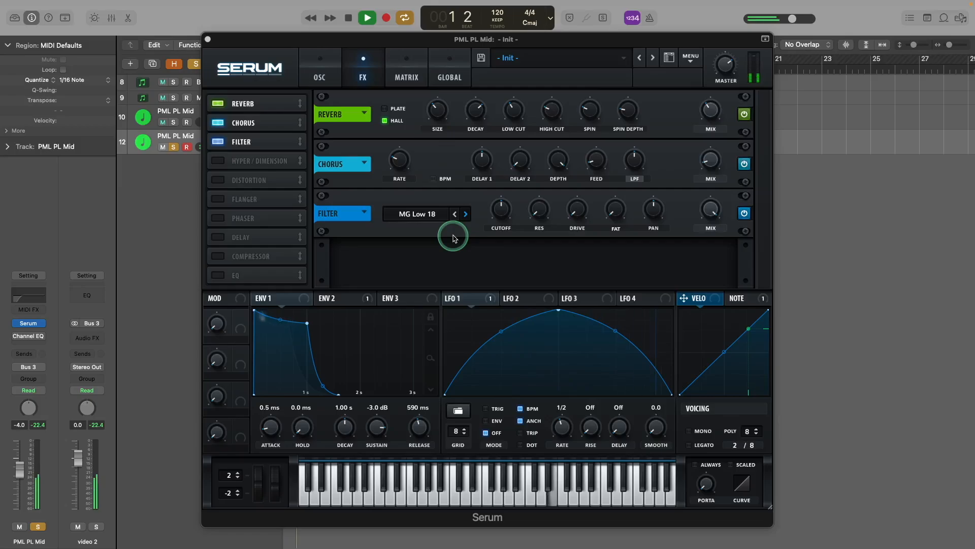
left_click_drag(502, 211, 502, 211)
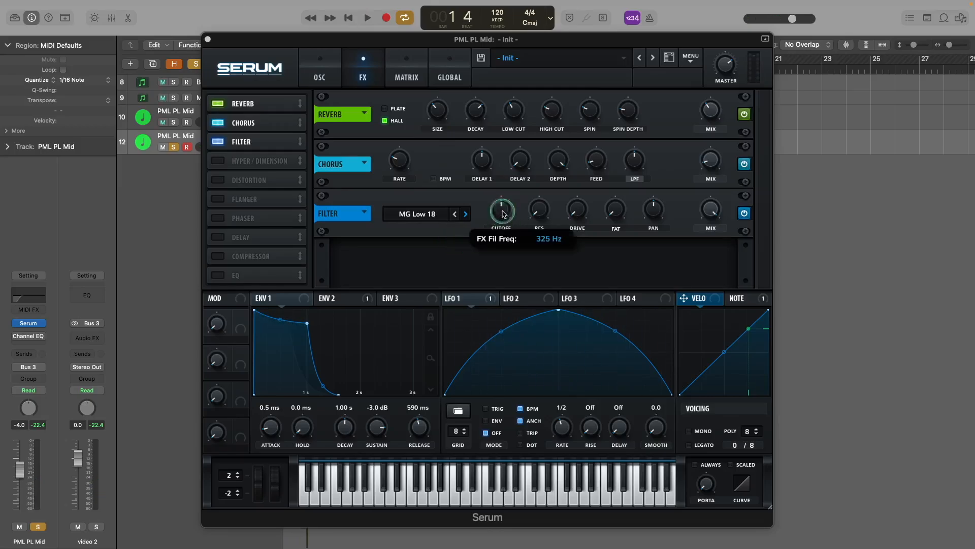
left_click_drag(503, 98, 521, 229)
key("space")
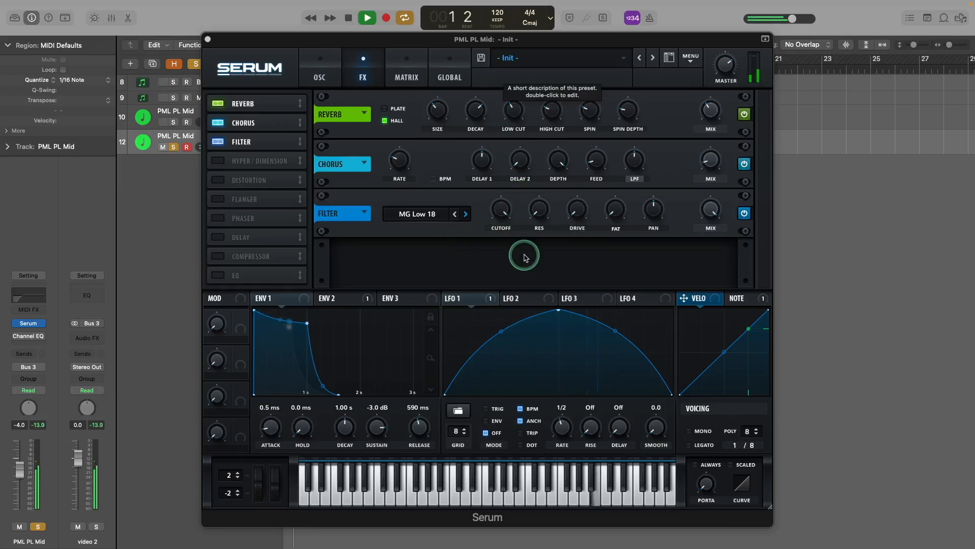
key("space")
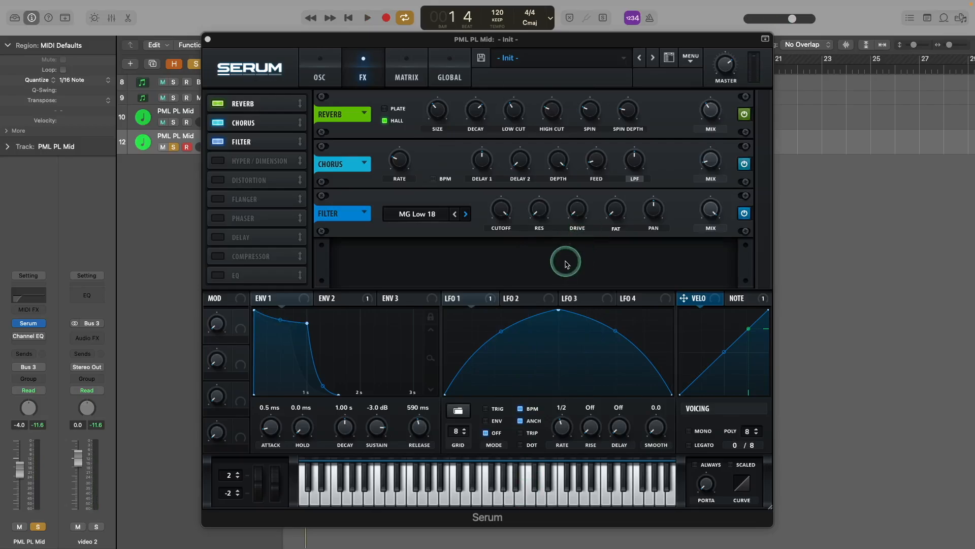
Step: Raise the FX filter drive to 27% and play the melody to hear it
left_click_drag(578, 214, 577, 205)
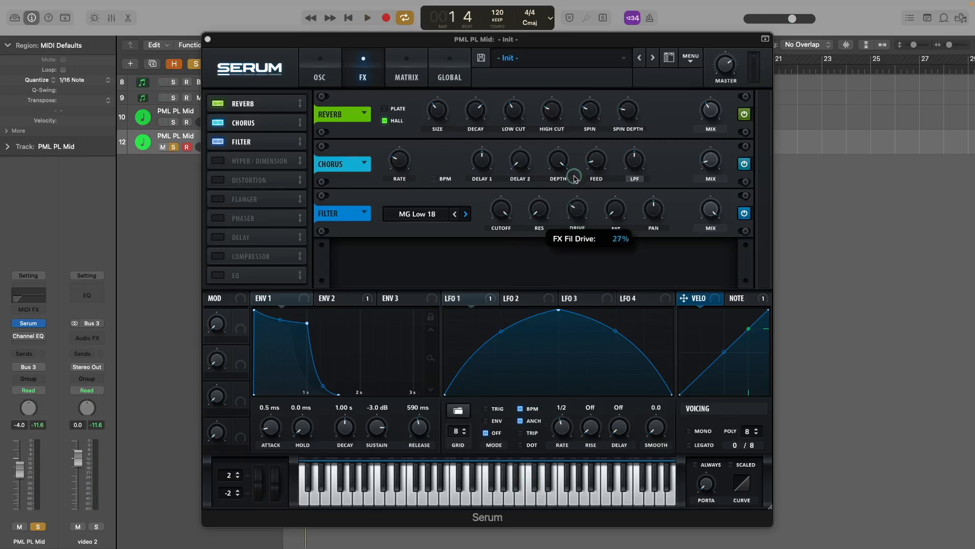
left_click_drag(576, 183, 575, 185)
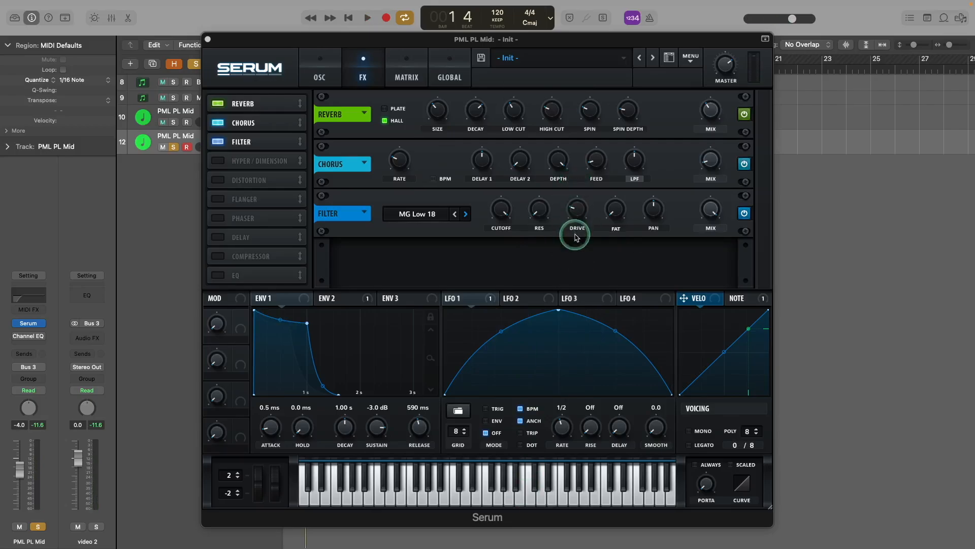
key("space")
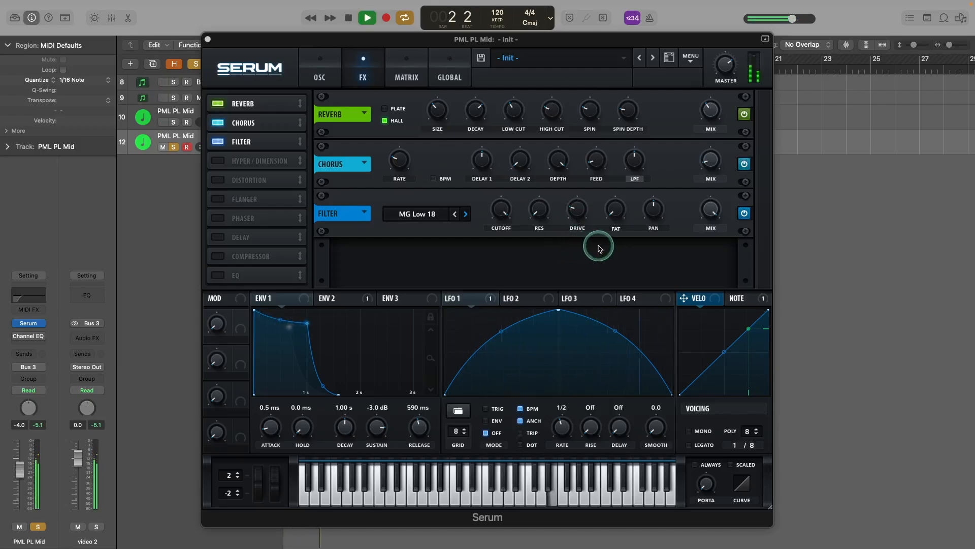
key("space")
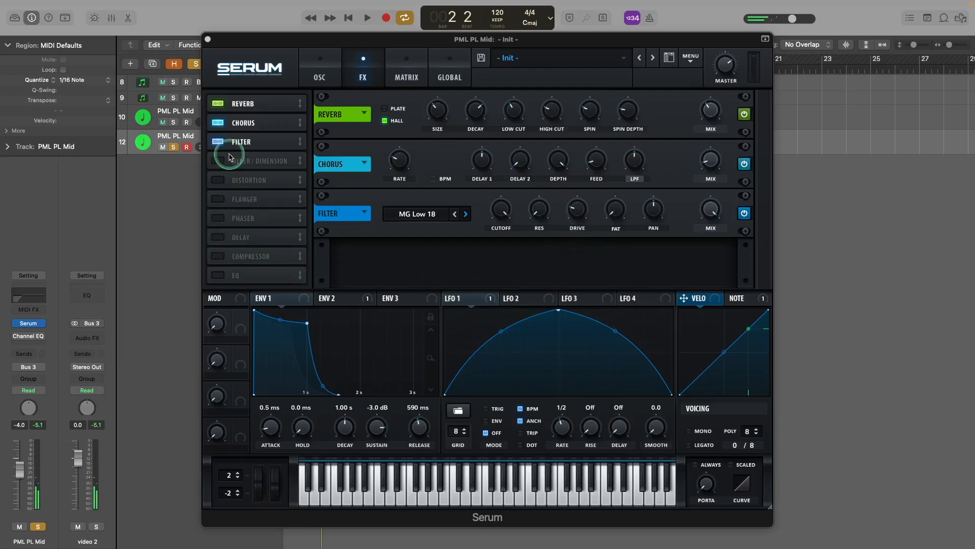
Step: Enable the distortion effect and place it right after the filter in Serum's chain
left_click(217, 180)
left_click_drag(257, 181, 261, 162)
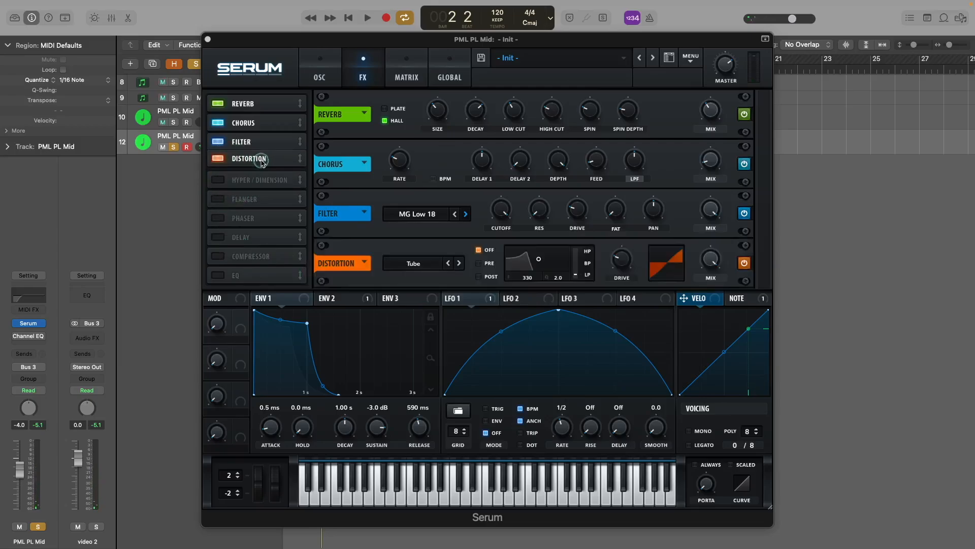
key("space")
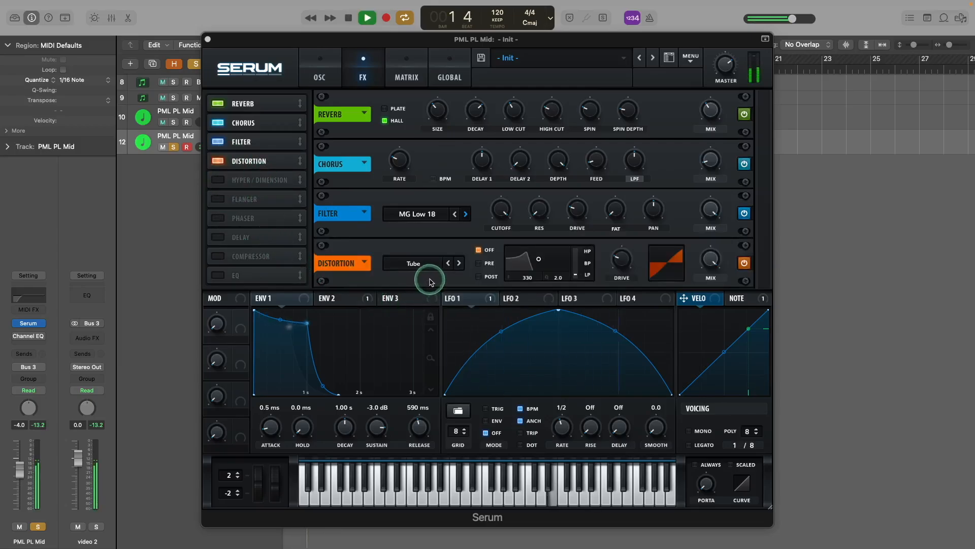
key("space")
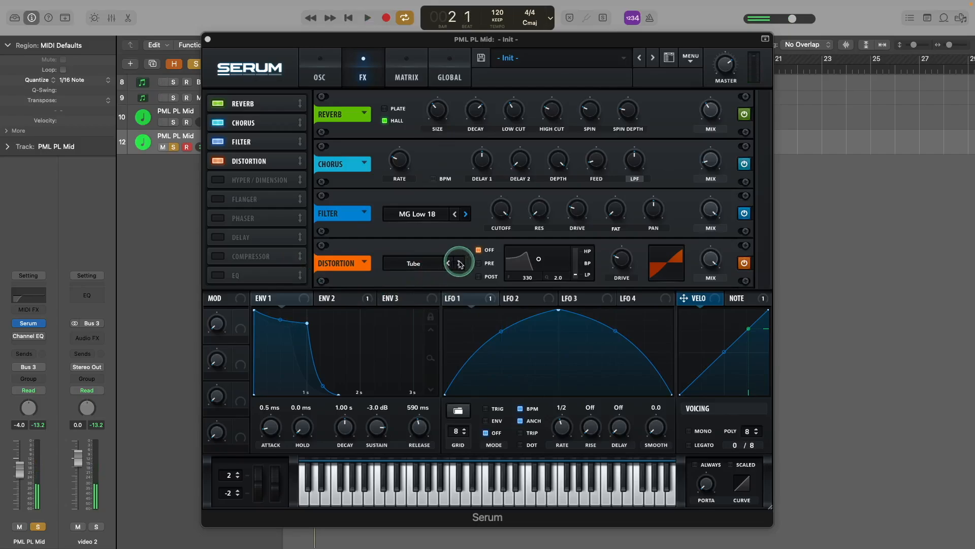
Step: Set the distortion type to HardClip with its filter applied post, auditioning the result
left_click(460, 263)
key("space")
left_click(460, 263)
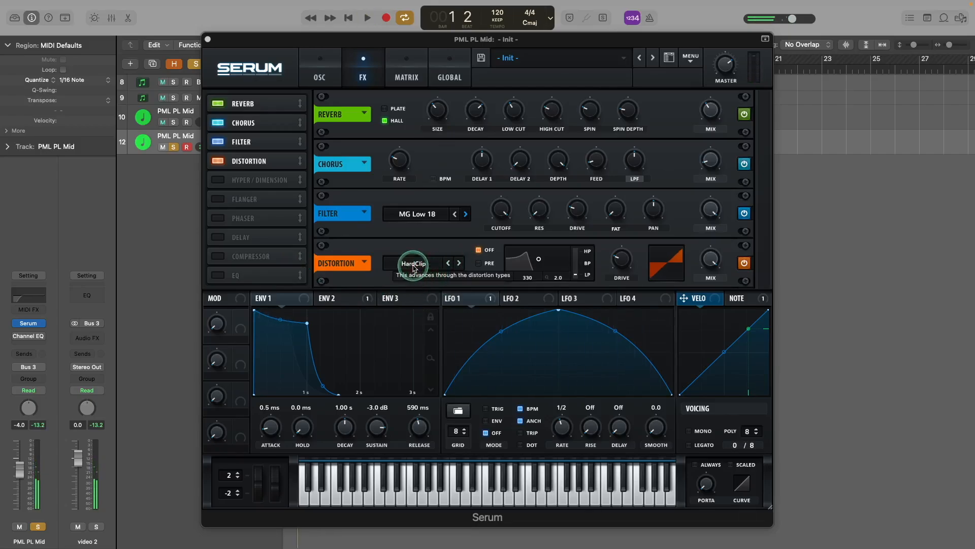
key("space")
key("space")
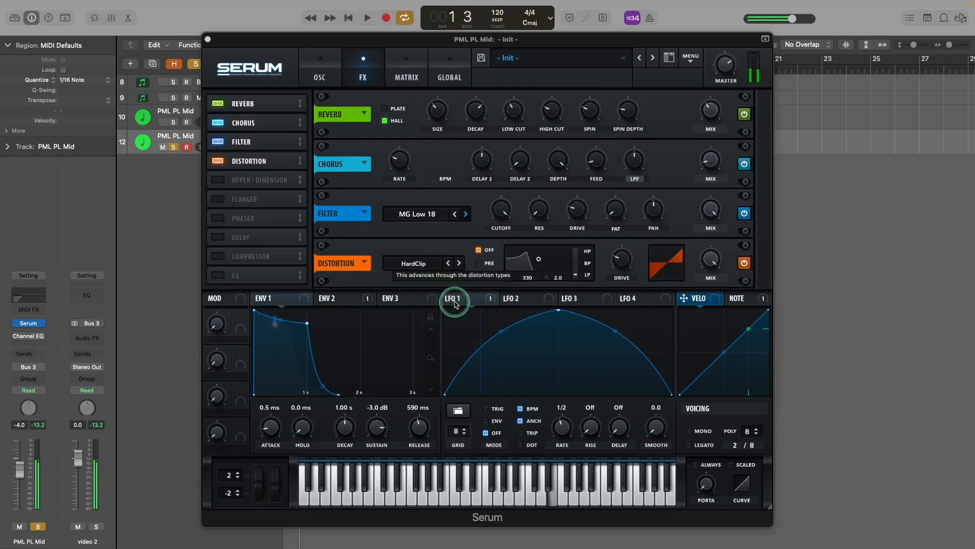
left_click(480, 277)
key("space")
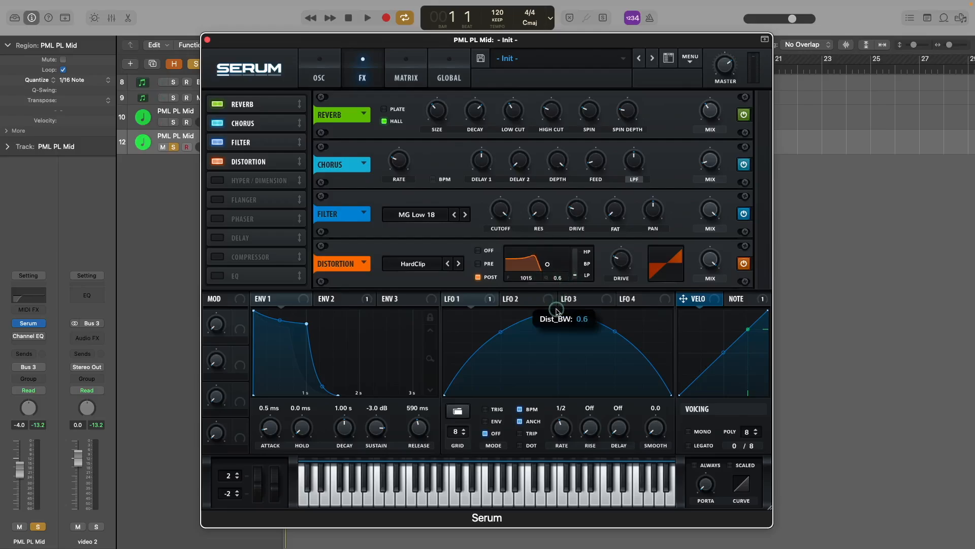
Step: Morph the distortion's filter to high-pass and audition the melody
key("space")
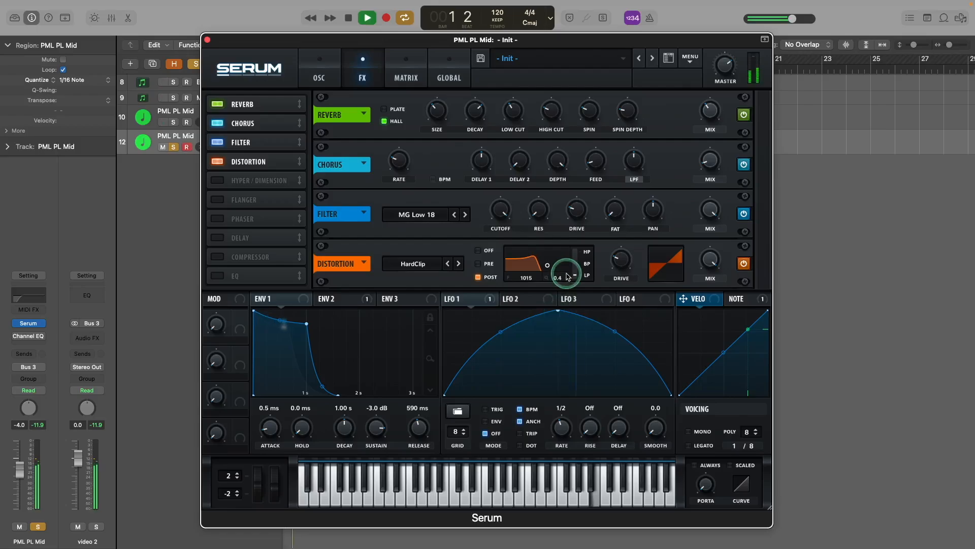
key("space")
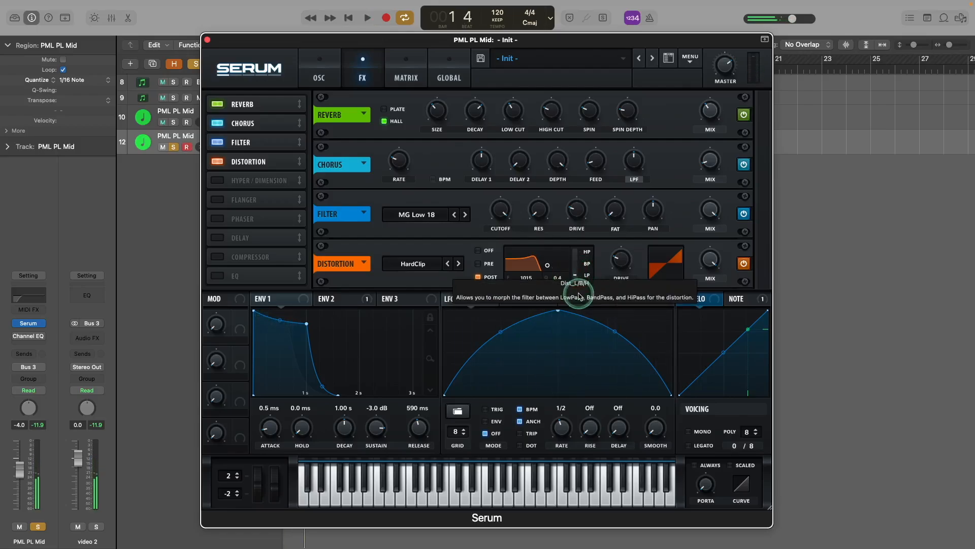
left_click_drag(576, 279, 582, 136)
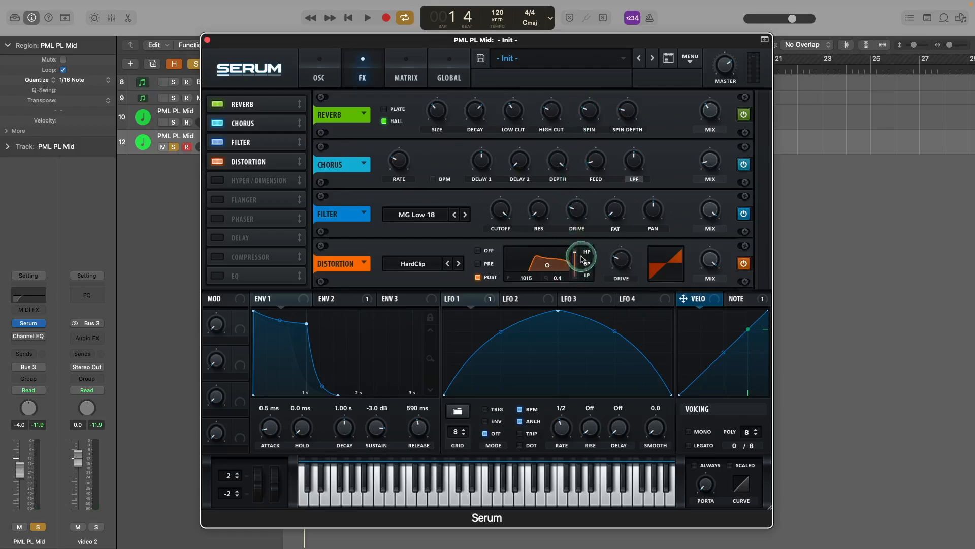
key("space")
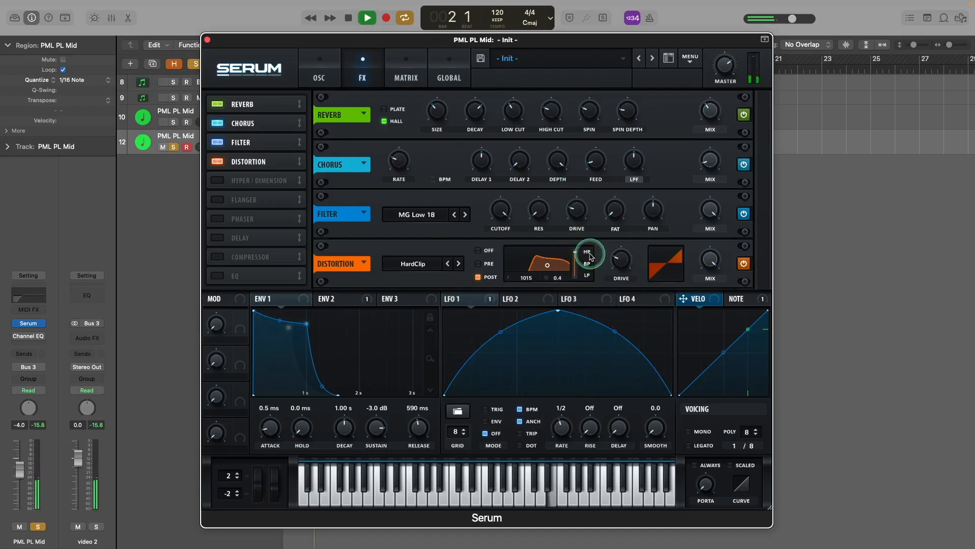
key("space")
Step: Raise the distortion drive to 61% and lower its mix to about 33%
left_click_drag(621, 260, 620, 215)
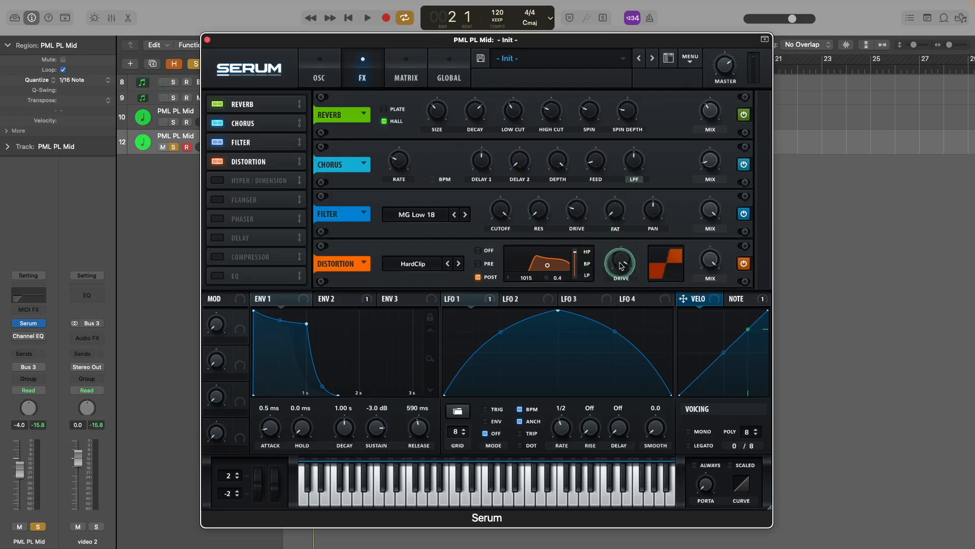
left_click_drag(710, 258, 709, 278)
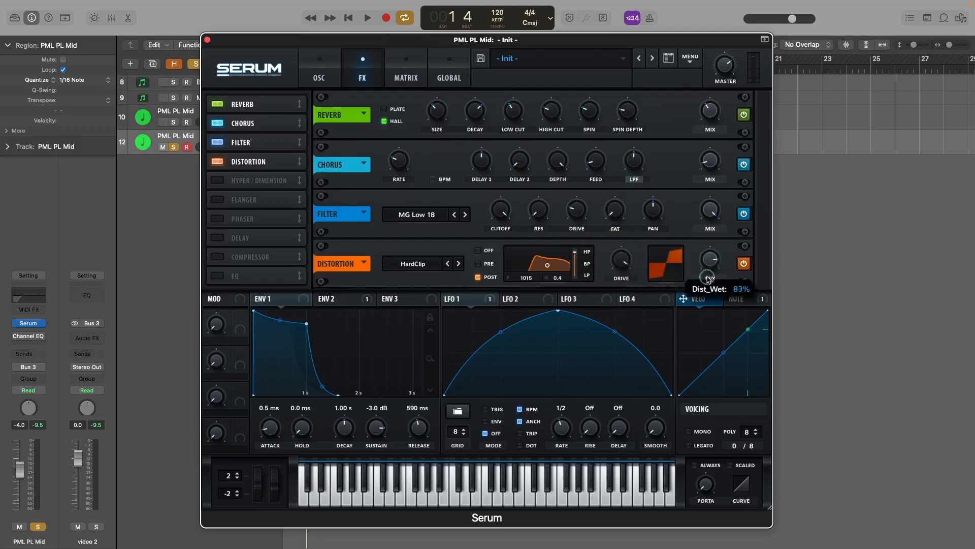
left_click_drag(702, 328, 702, 329)
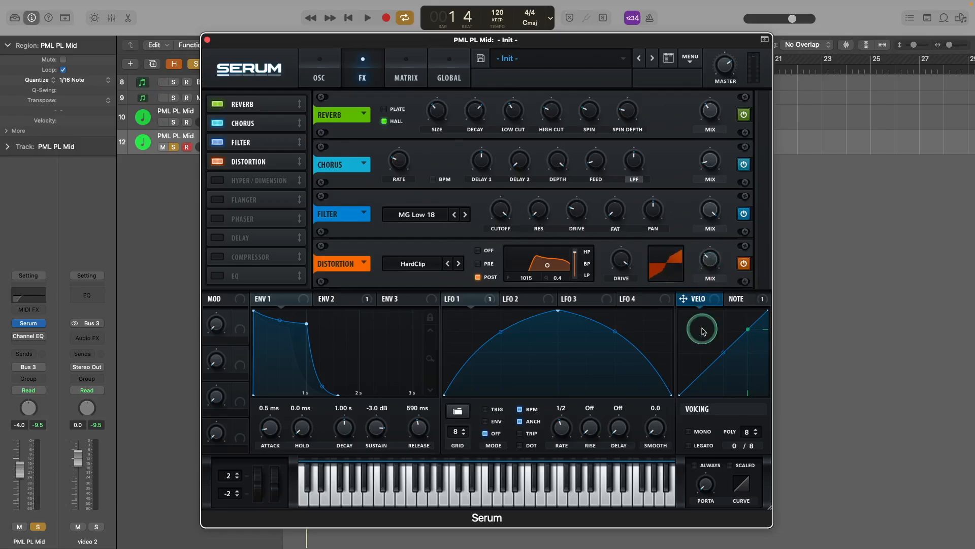
left_click(710, 263)
key("space")
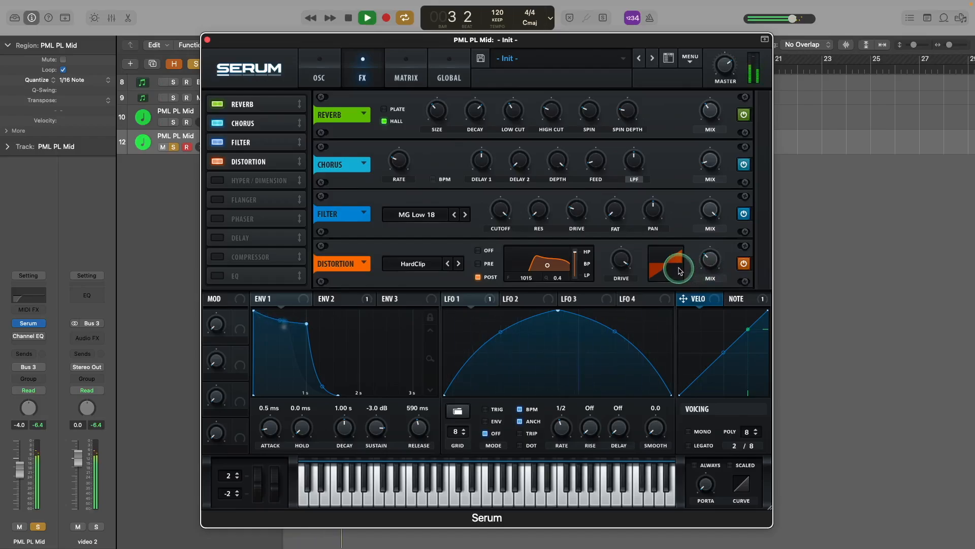
key("space")
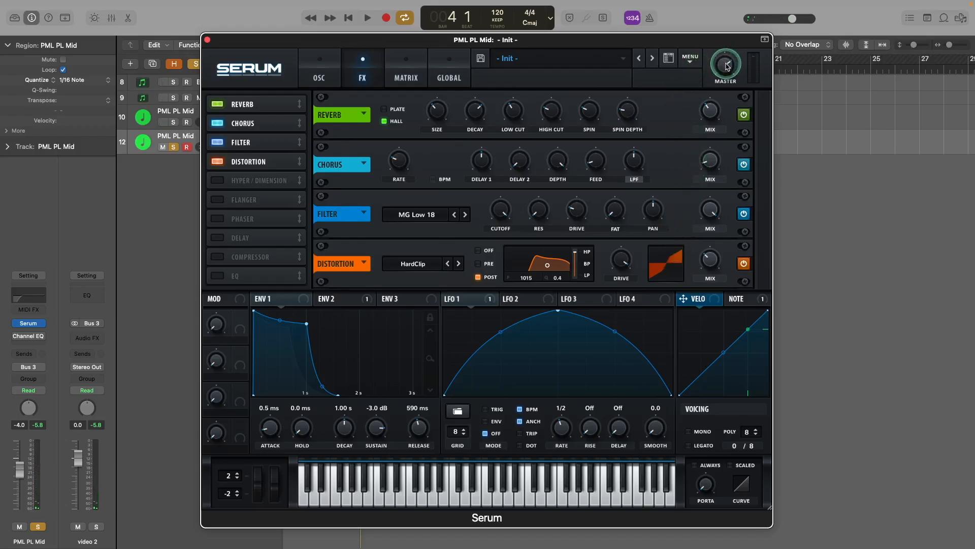
mouse_move(728, 66)
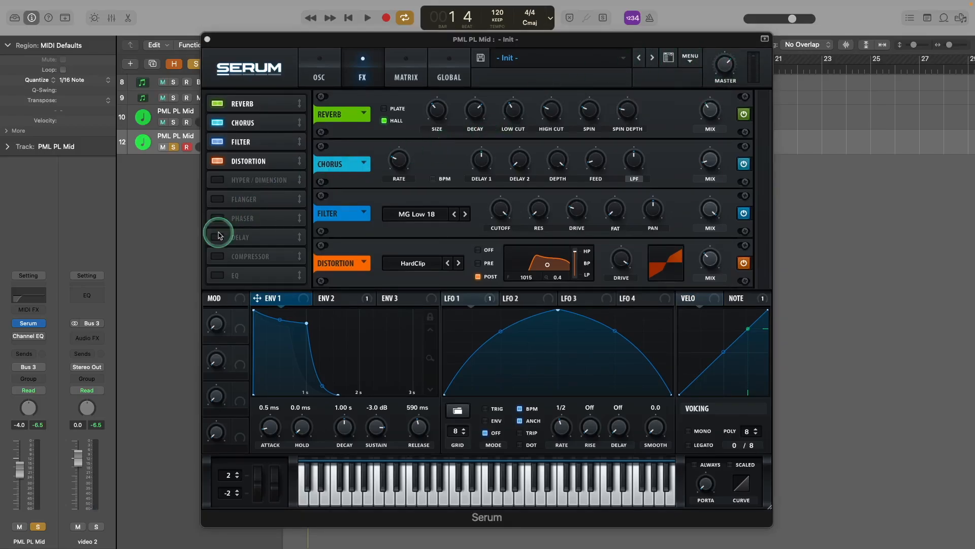
Step: Lower Serum's main filter cutoff to about 429 Hz while the melody plays
left_click(24, 336)
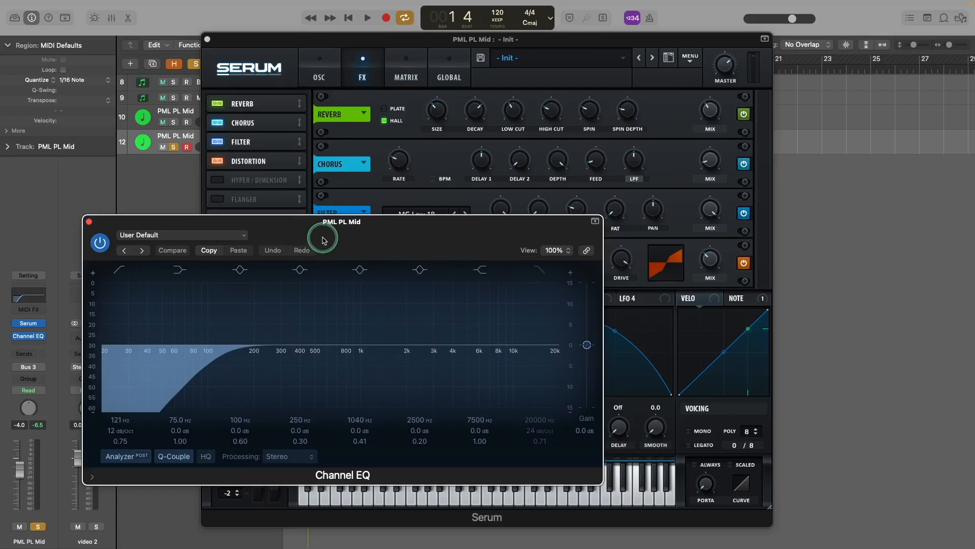
key("space")
left_click(319, 77)
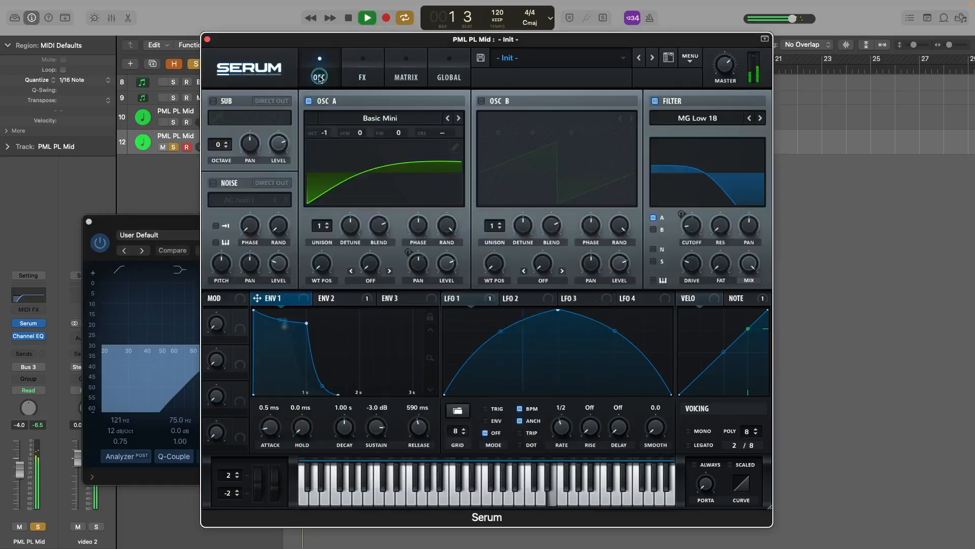
mouse_move(691, 224)
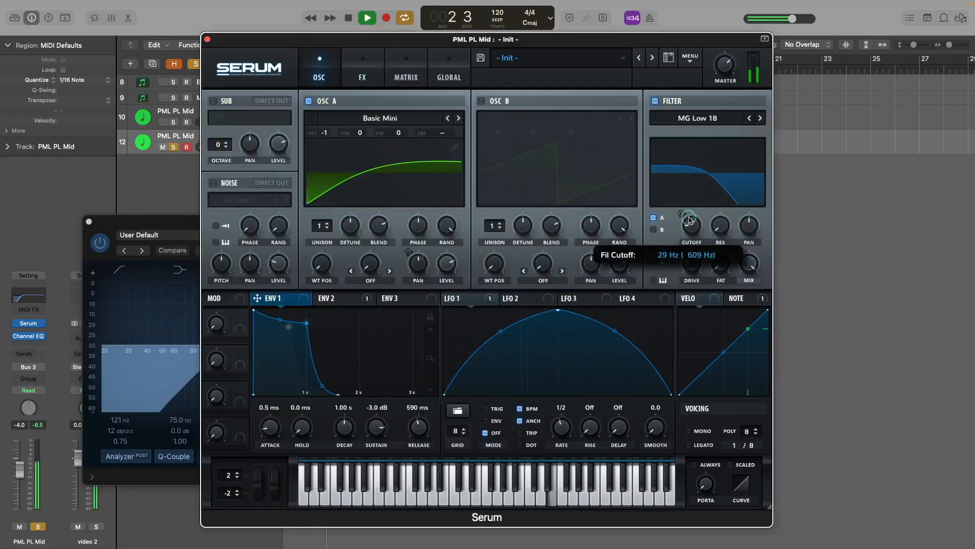
left_click(185, 219)
left_click_drag(691, 225, 689, 227)
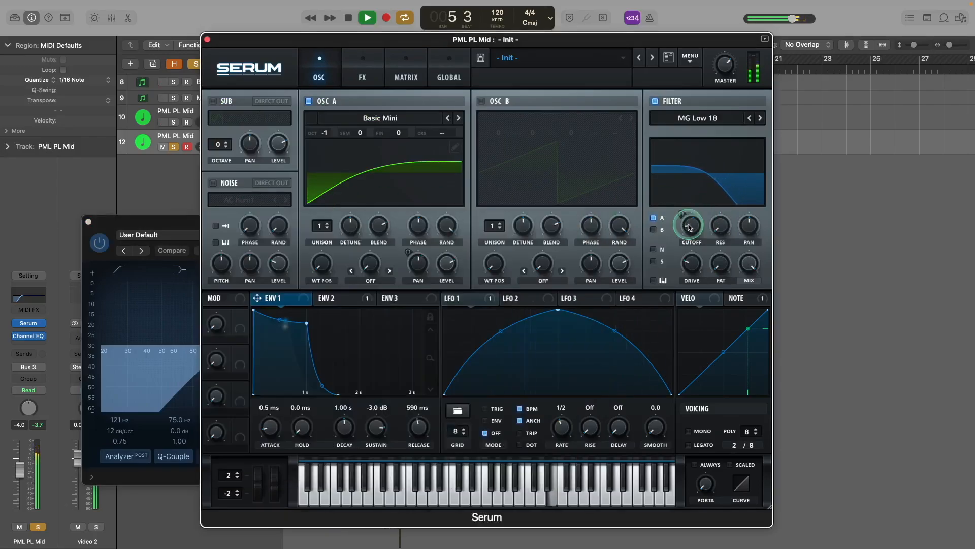
Step: Stop playback and close the Serum and Channel EQ windows
key("space")
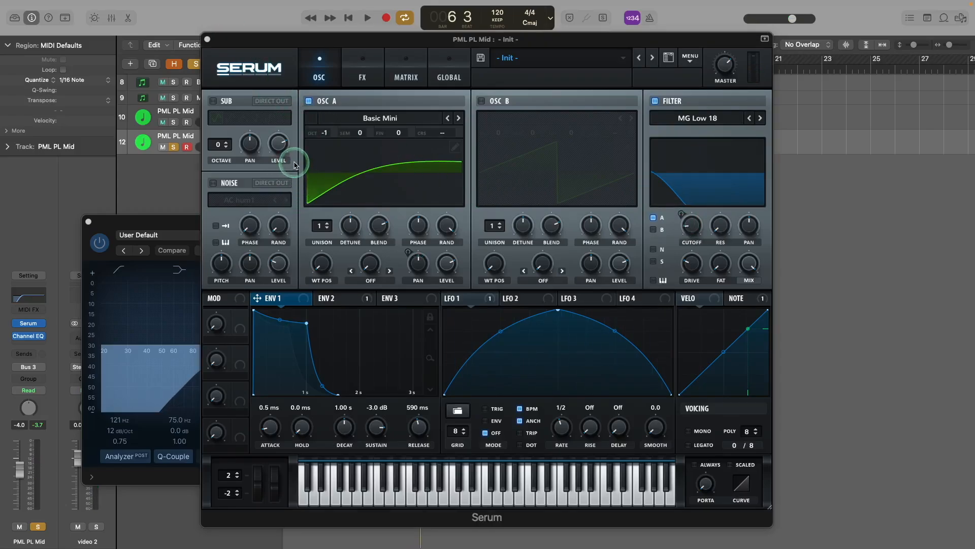
left_click(208, 39)
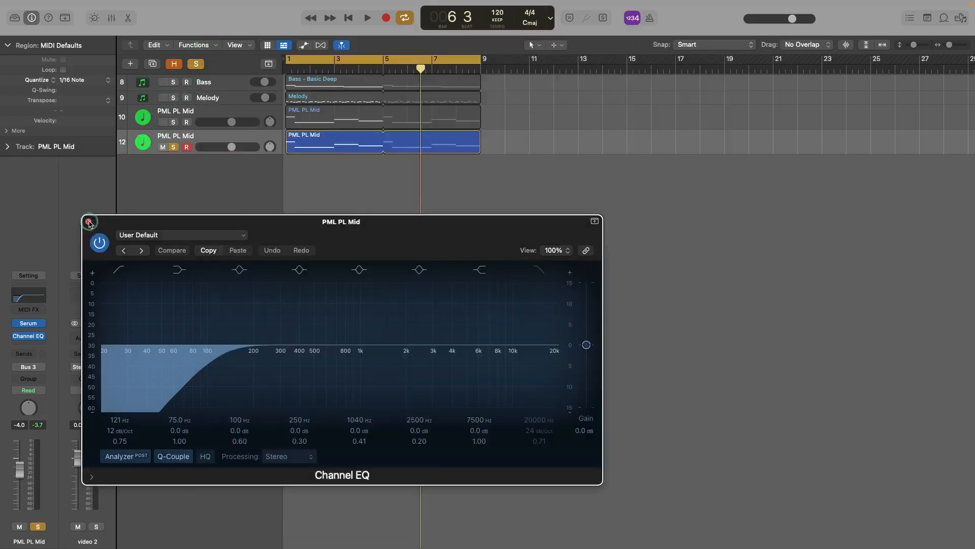
left_click(90, 221)
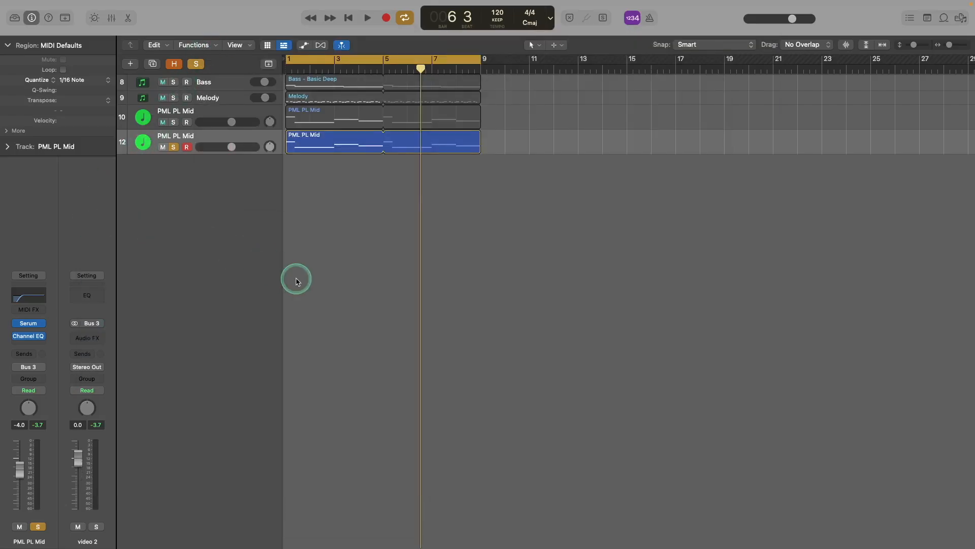